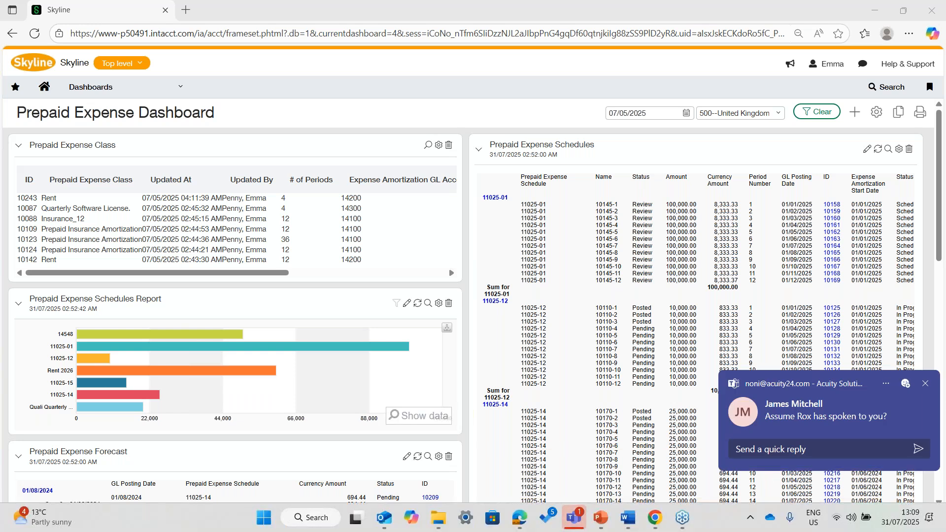
# - Open the four-period Rent class, ID 10243, for editing from the Prepaid Expense Classes list in Prepaid Expense Amortization
pyautogui.click(925, 384)
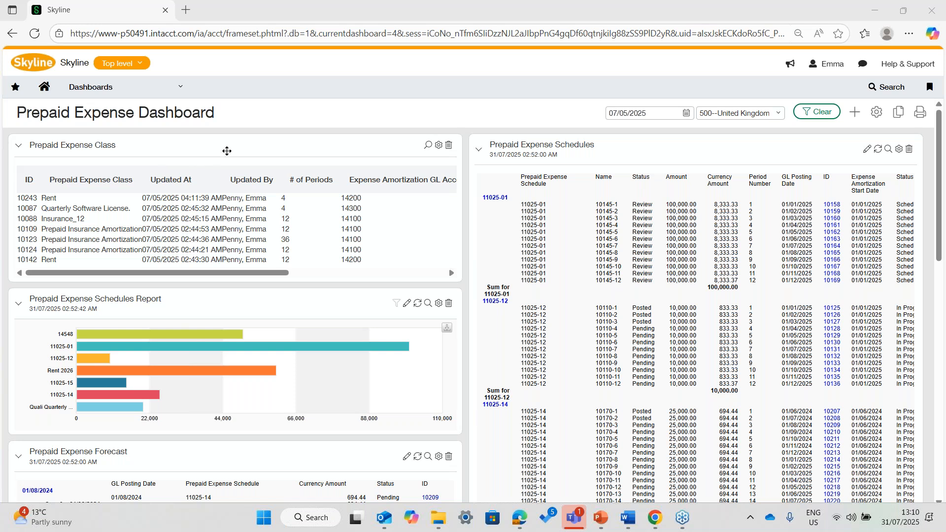
pyautogui.scroll(-1, 241, 153)
pyautogui.scroll(-2, 241, 153)
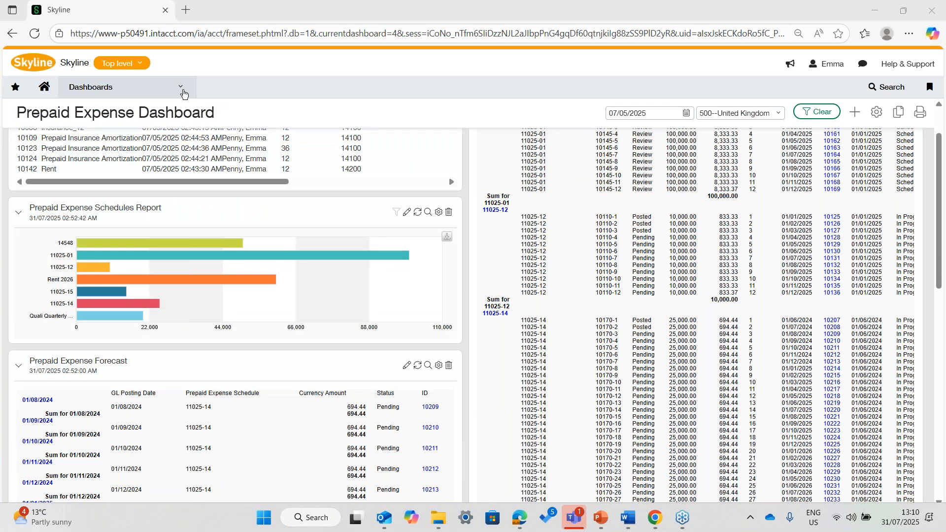
pyautogui.click(188, 89)
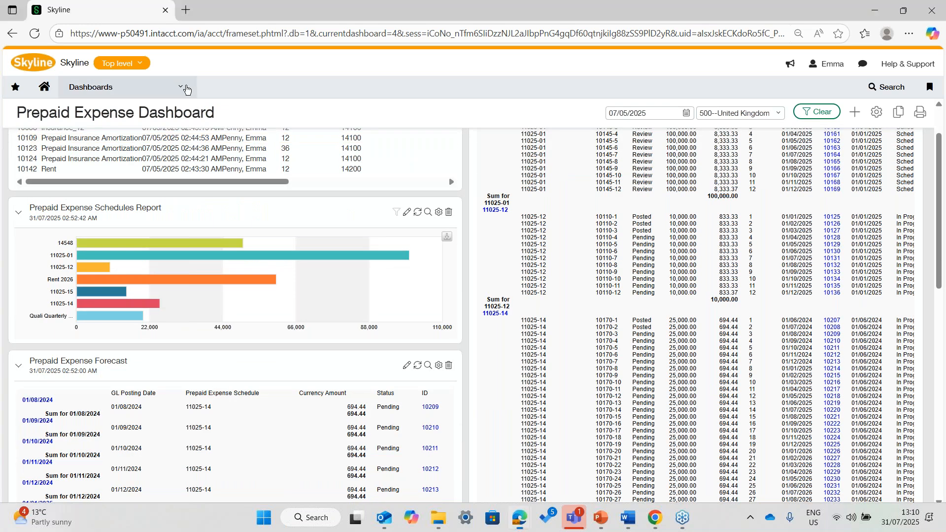
pyautogui.click(187, 89)
pyautogui.click(120, 279)
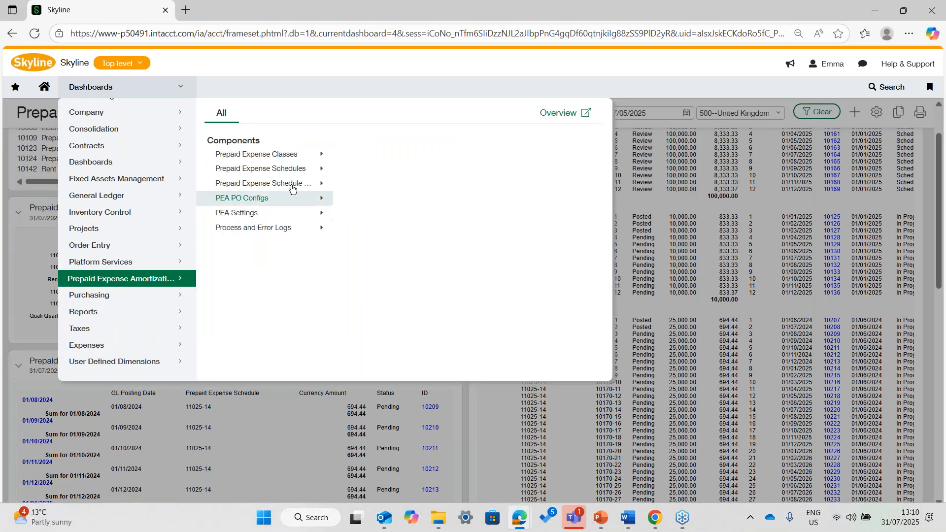
pyautogui.click(268, 157)
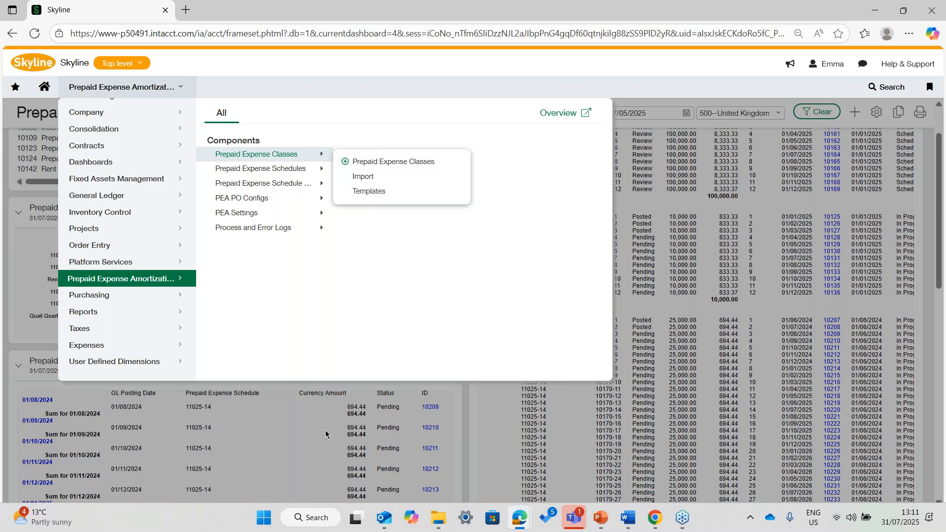
pyautogui.click(376, 164)
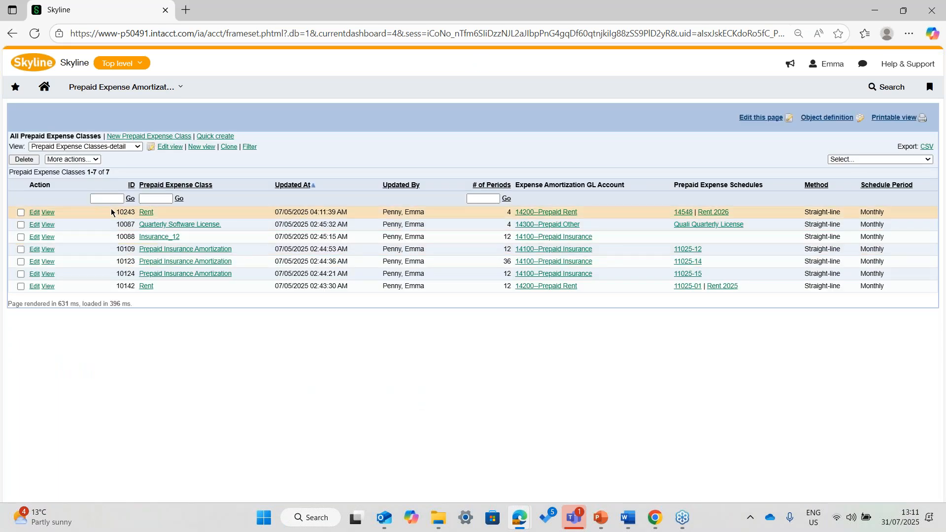
pyautogui.click(36, 213)
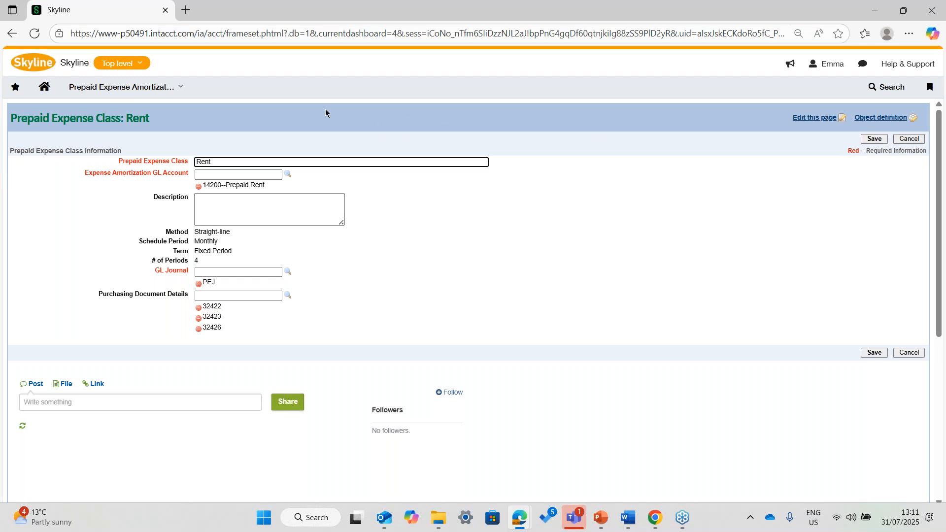
# - Create a new AP supplier invoice in Accounts Payable and choose Quali Consultants as the supplier
pyautogui.click(180, 92)
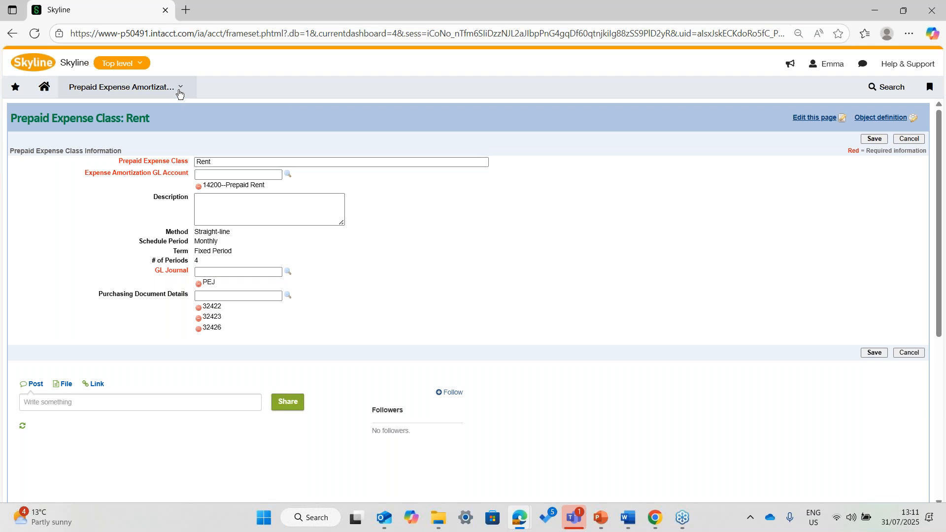
pyautogui.scroll(2, 128, 189)
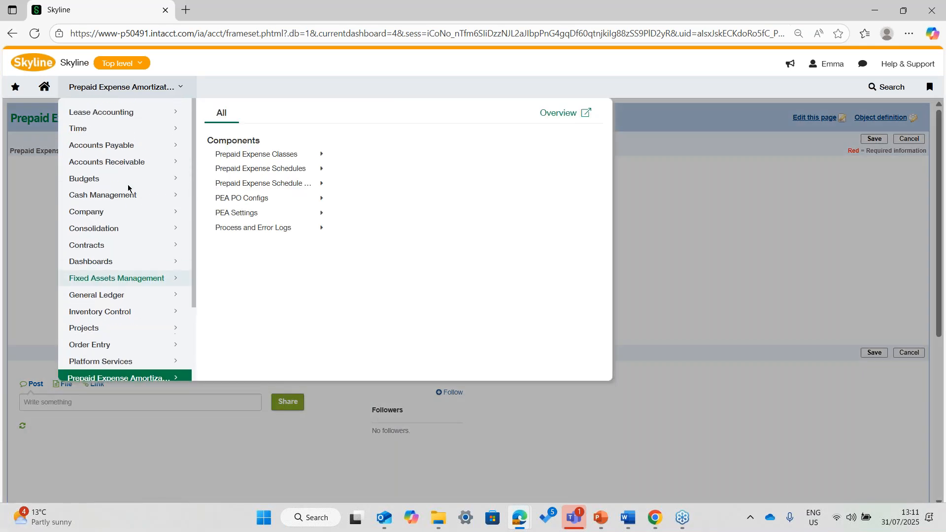
pyautogui.click(132, 150)
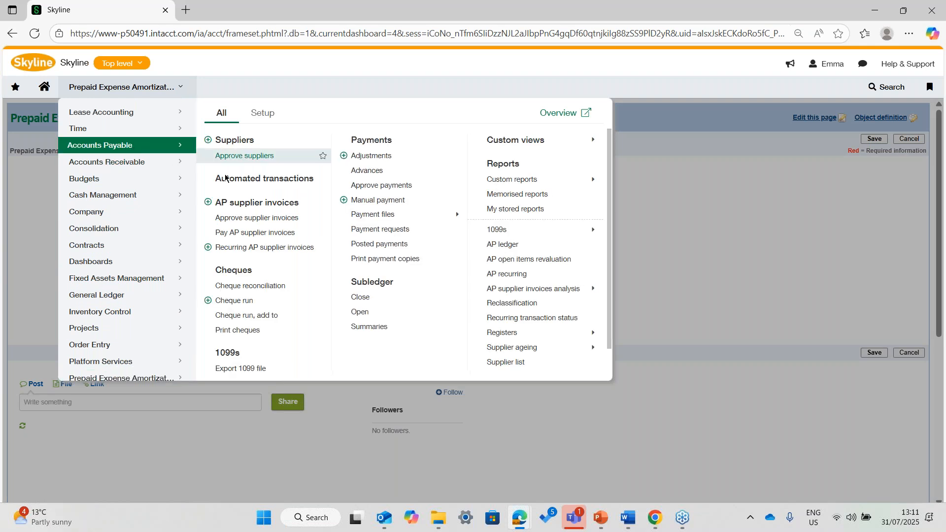
pyautogui.click(207, 203)
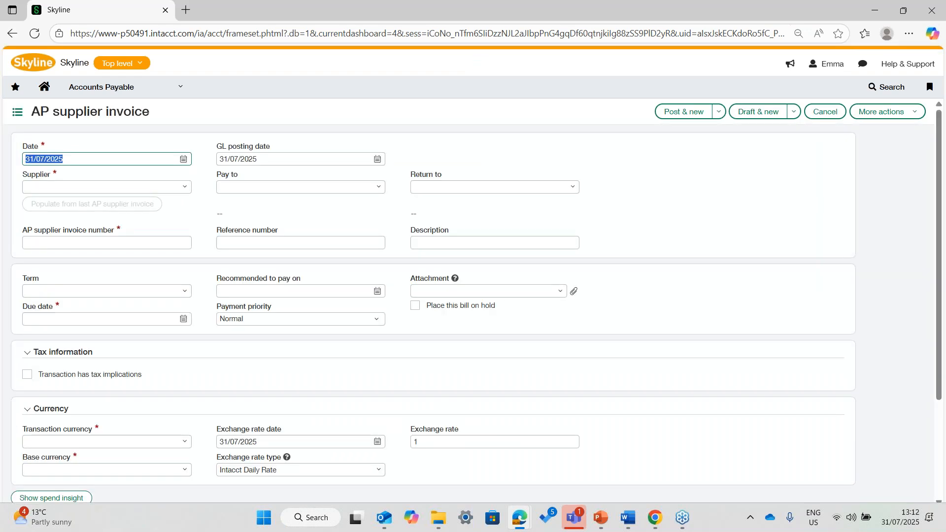
pyautogui.click(110, 188)
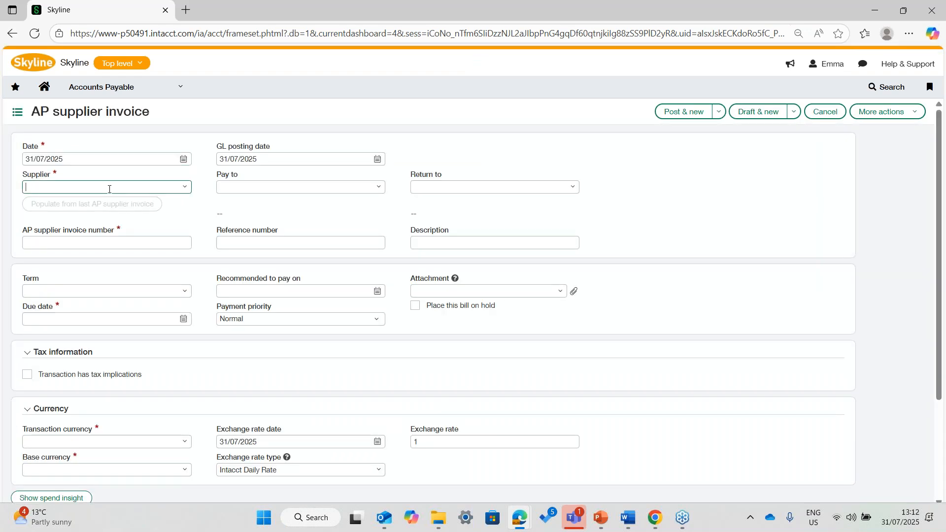
pyautogui.write('qua')
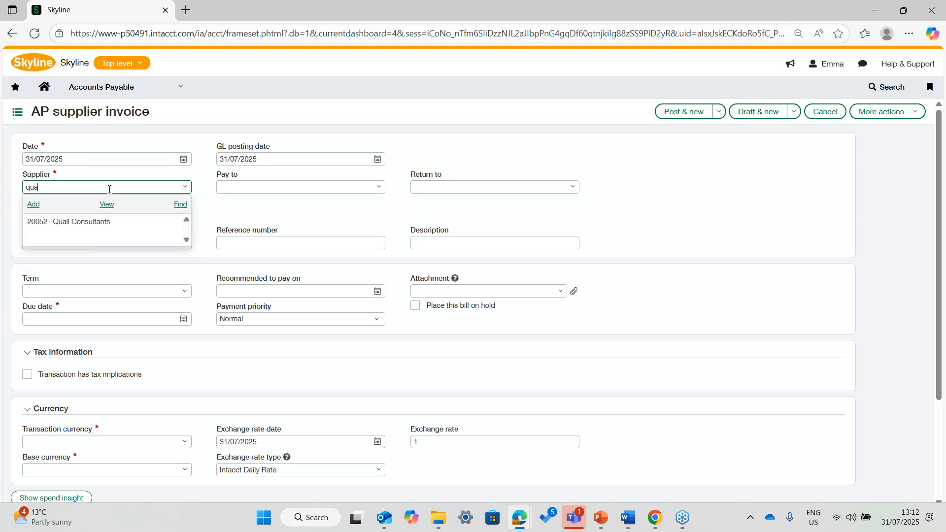
pyautogui.click(96, 221)
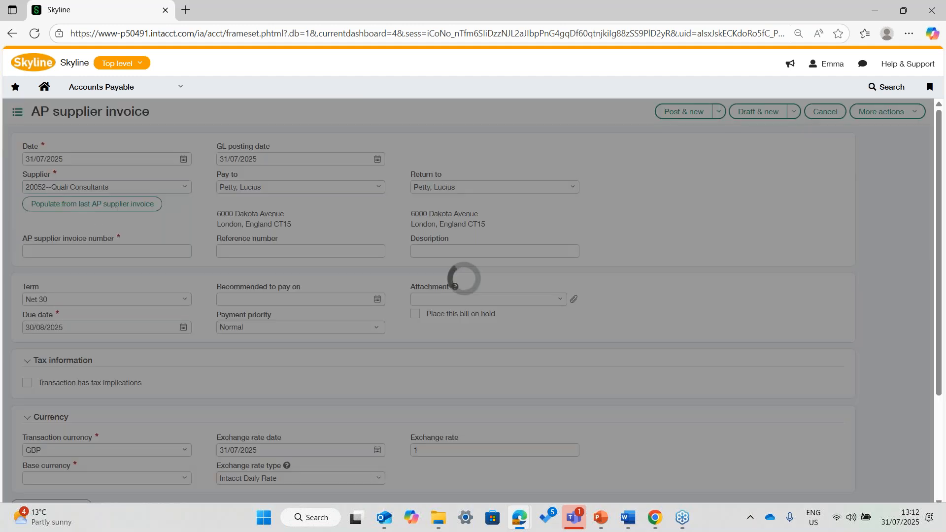
# - Set the base currency of the supplier invoice to GBP
pyautogui.scroll(-3, 170, 231)
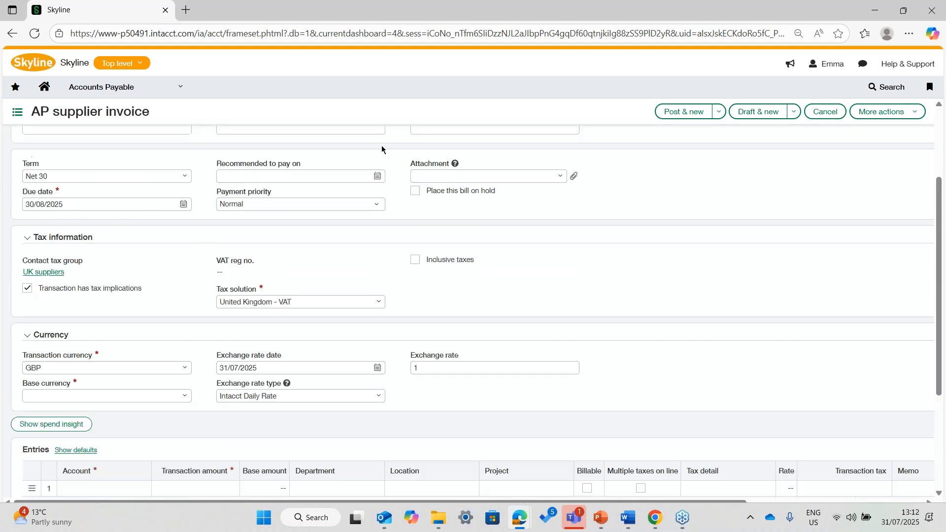
pyautogui.scroll(3, 289, 186)
pyautogui.scroll(-1, 282, 213)
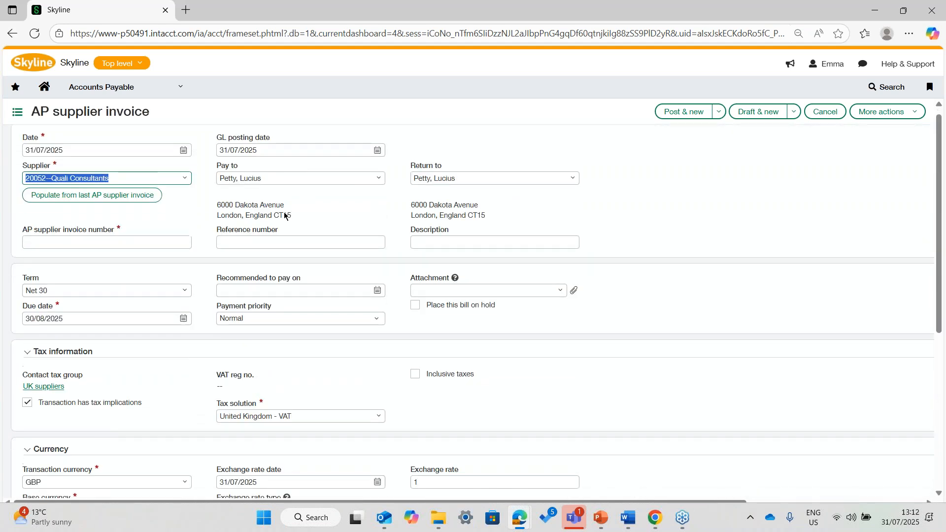
pyautogui.scroll(1, 284, 216)
pyautogui.scroll(-3, 137, 258)
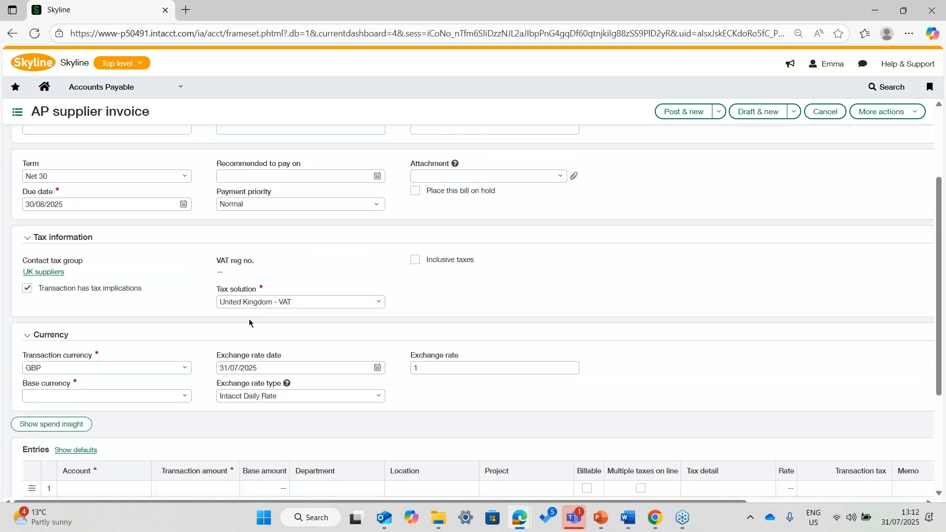
pyautogui.click(84, 395)
pyautogui.write('gb')
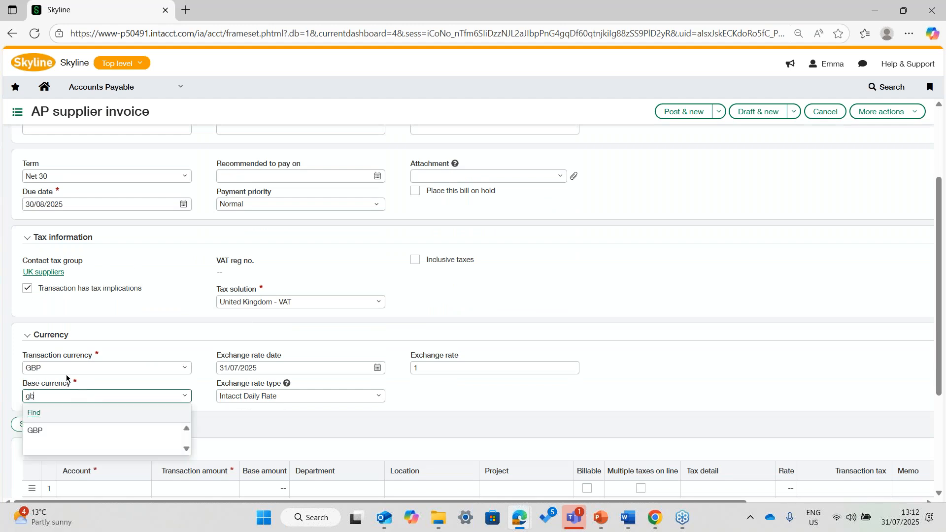
pyautogui.click(53, 438)
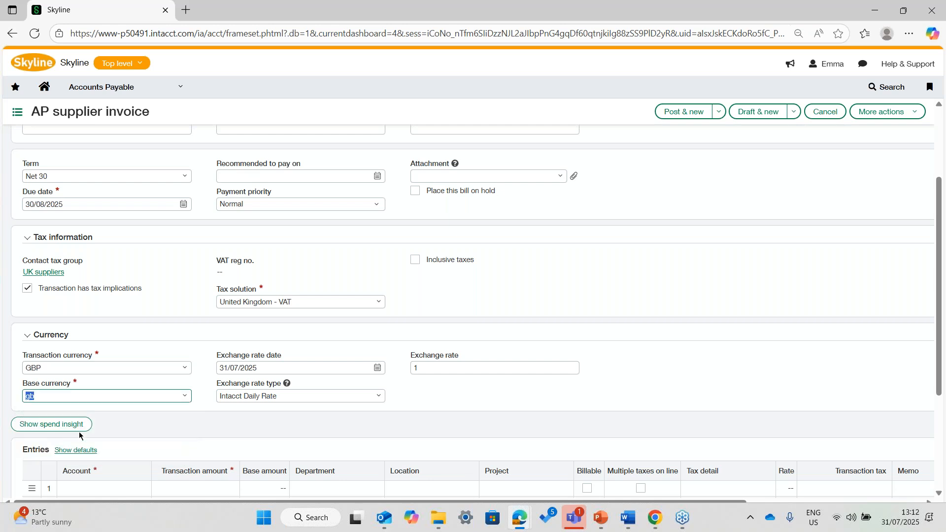
pyautogui.scroll(-3, 113, 427)
pyautogui.click(72, 325)
pyautogui.write('rent')
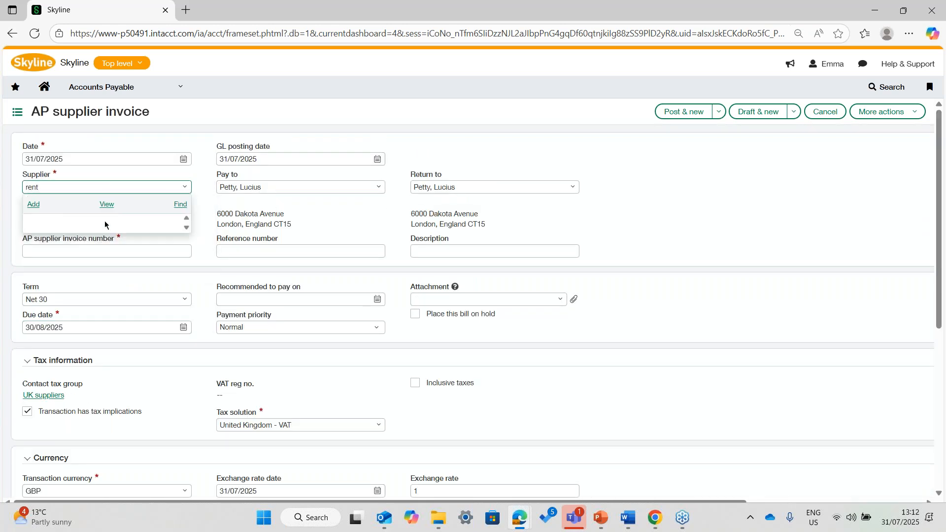
pyautogui.press('BackSpace')
pyautogui.press('BackSpace')
pyautogui.press('BackSpace')
pyautogui.press('BackSpace')
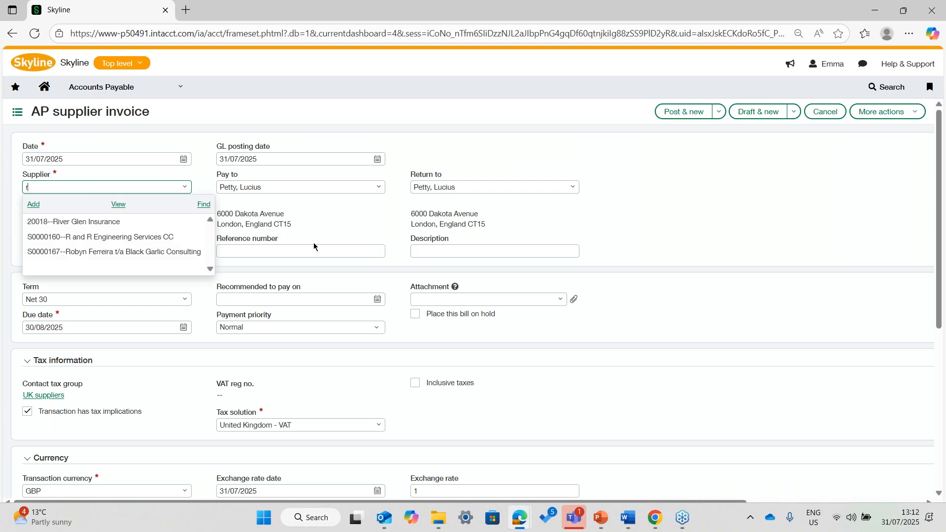
pyautogui.write('qua')
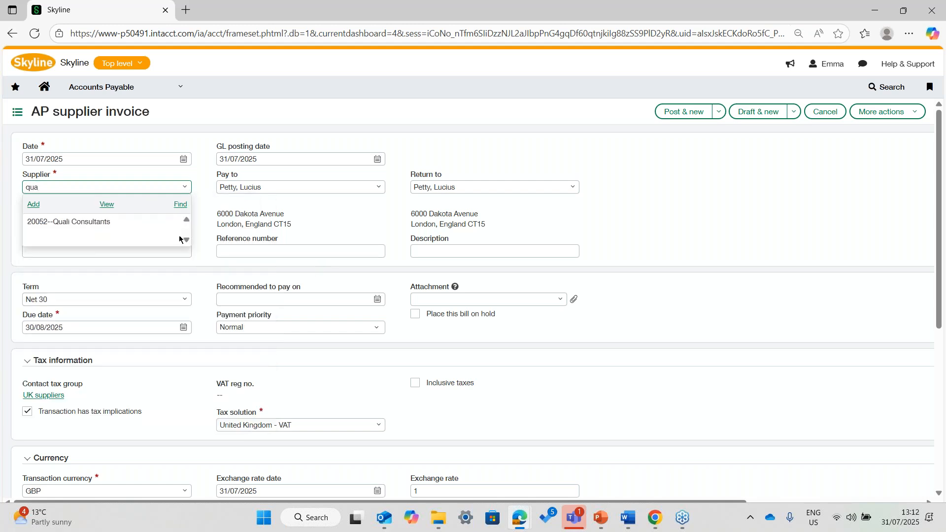
pyautogui.click(150, 225)
# - Fill the first invoice entry line with account 60300--Rent, transaction amount 12,000 and location 500--United Kingdom
pyautogui.scroll(-5, 68, 317)
pyautogui.click(66, 322)
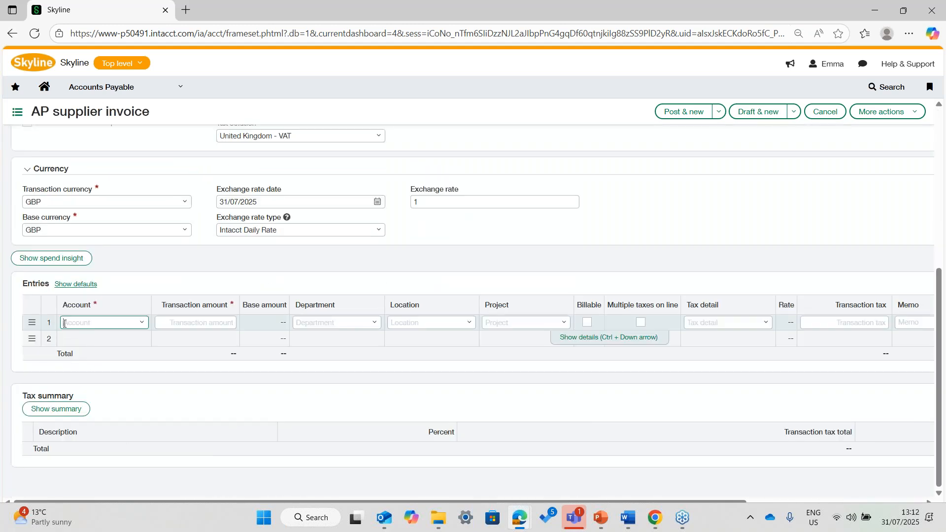
pyautogui.write('rent')
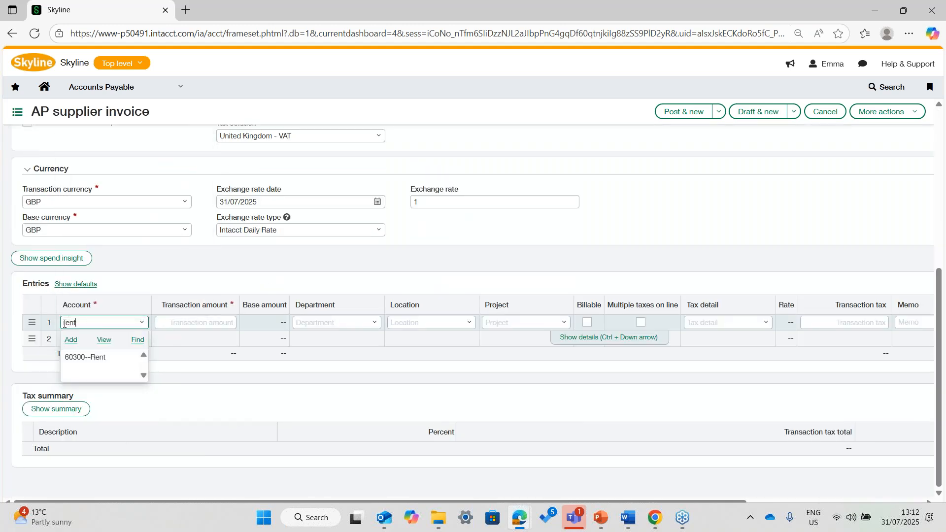
pyautogui.click(79, 357)
pyautogui.click(212, 323)
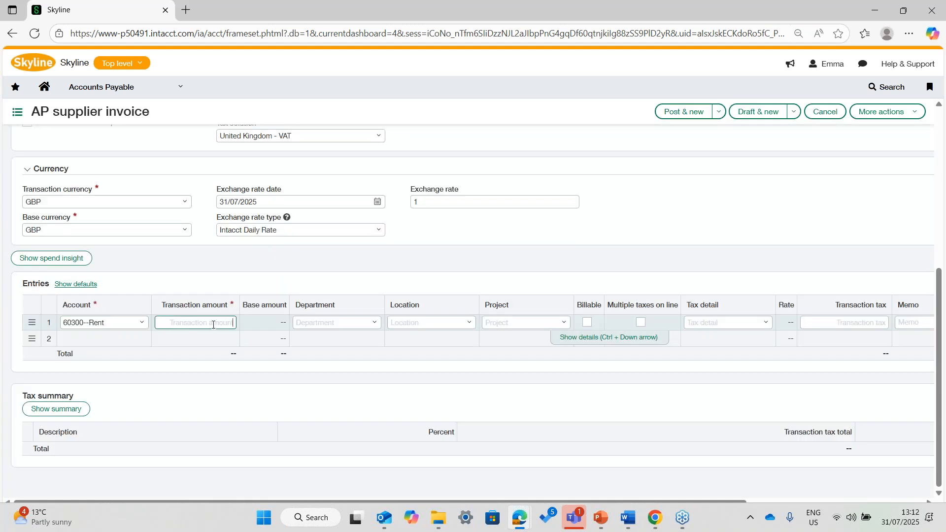
pyautogui.write('12000')
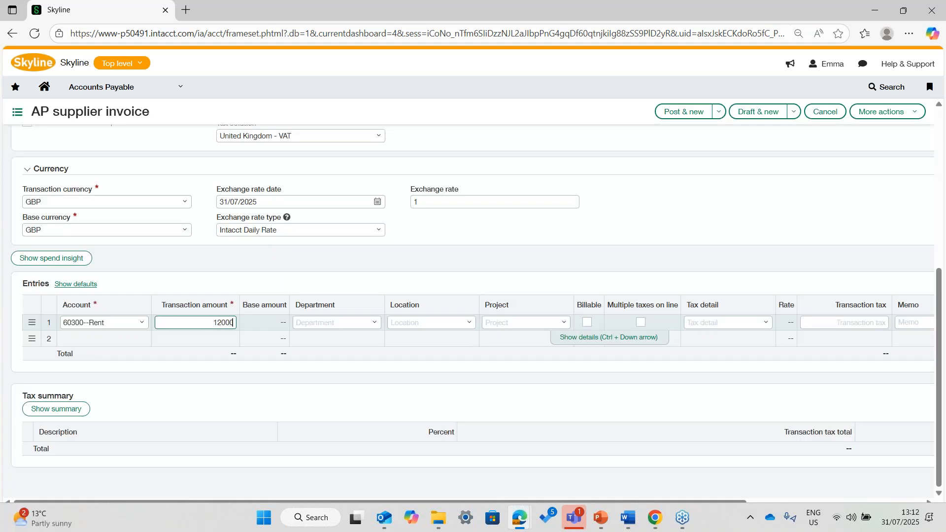
pyautogui.click(375, 323)
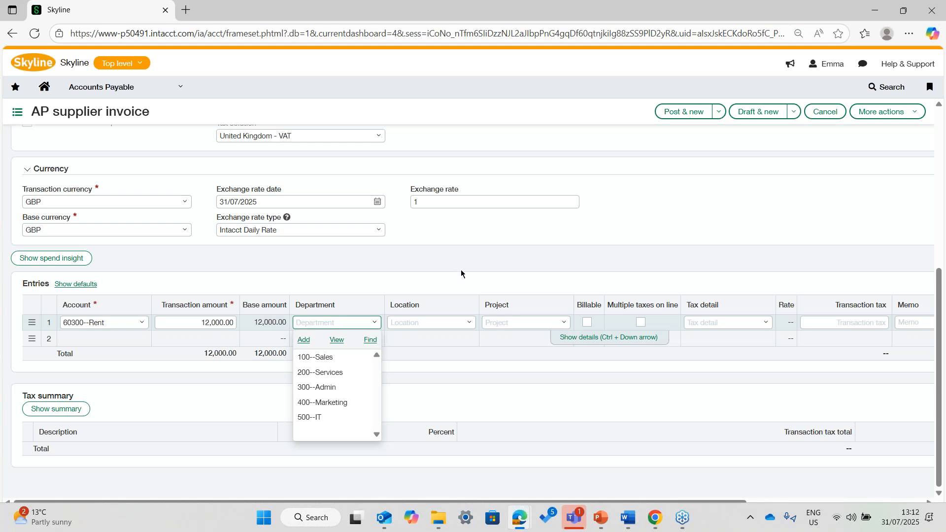
pyautogui.click(468, 323)
pyautogui.click(429, 358)
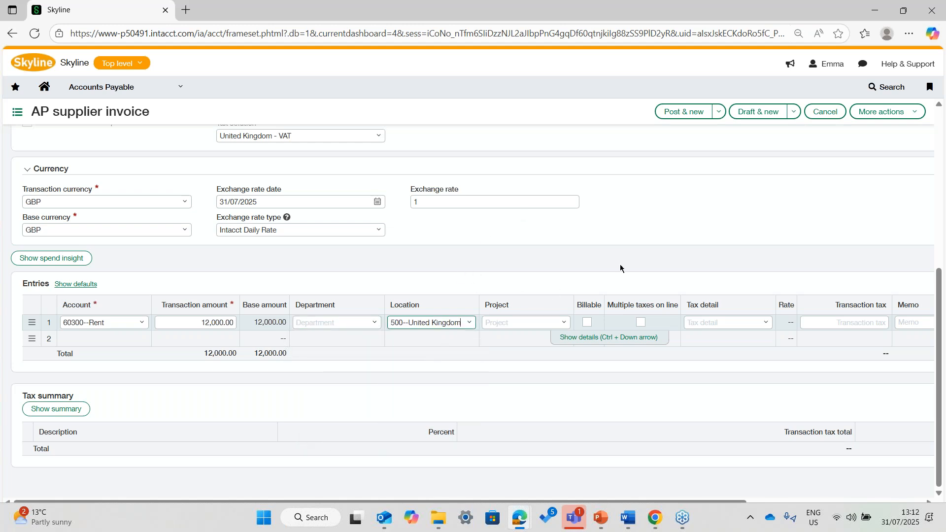
# - Show the details of the rent entry line and assign the four-period prepaid expense class Rent, ID 10243
pyautogui.click(583, 338)
pyautogui.scroll(-4, 235, 134)
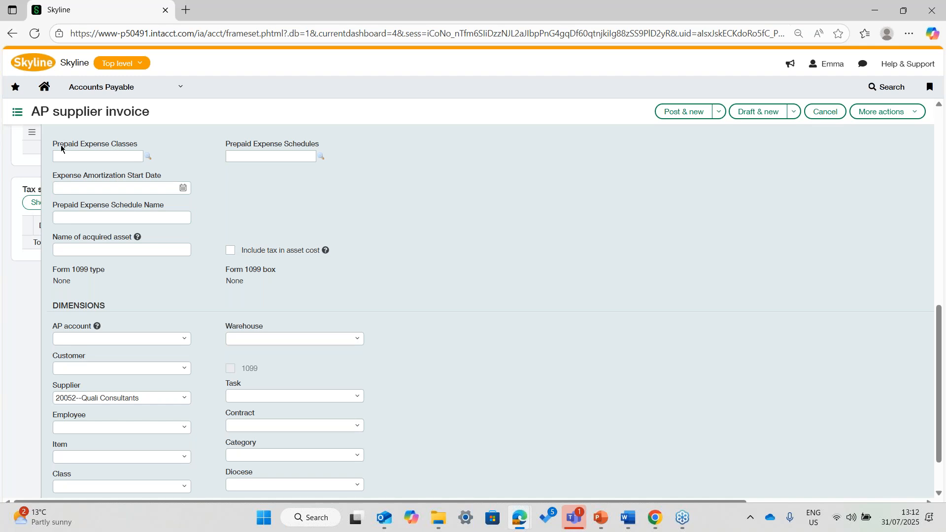
pyautogui.click(147, 159)
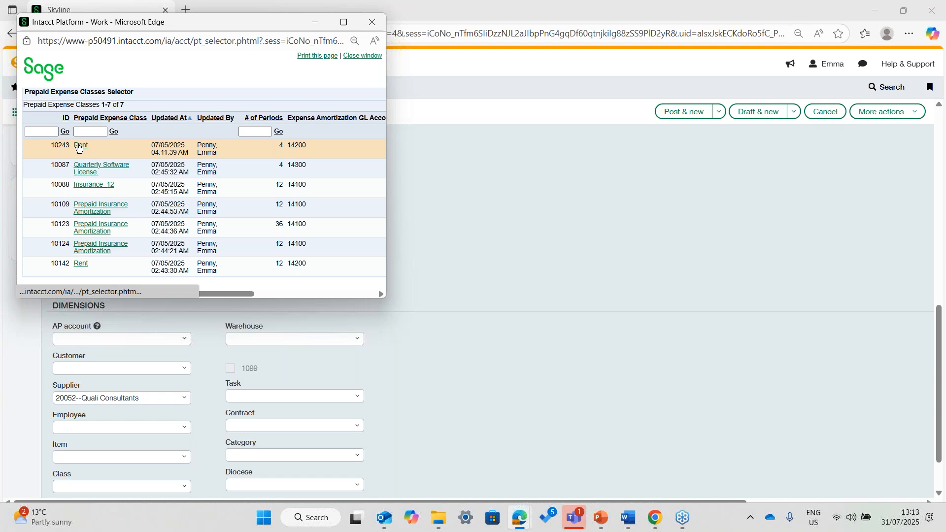
pyautogui.click(80, 146)
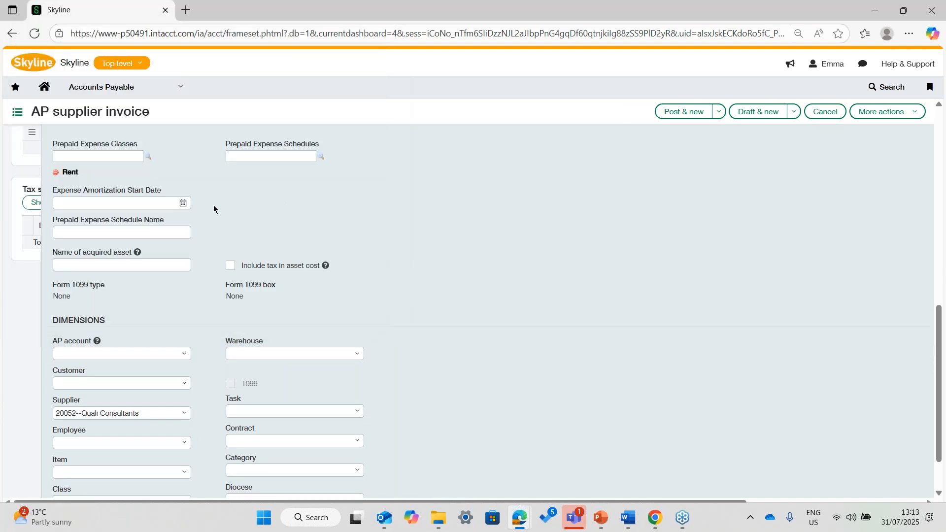
# - Set the rent line's expense amortization start date to 01/07/2025 and the prepaid expense schedule name to Rent 2025
pyautogui.click(180, 203)
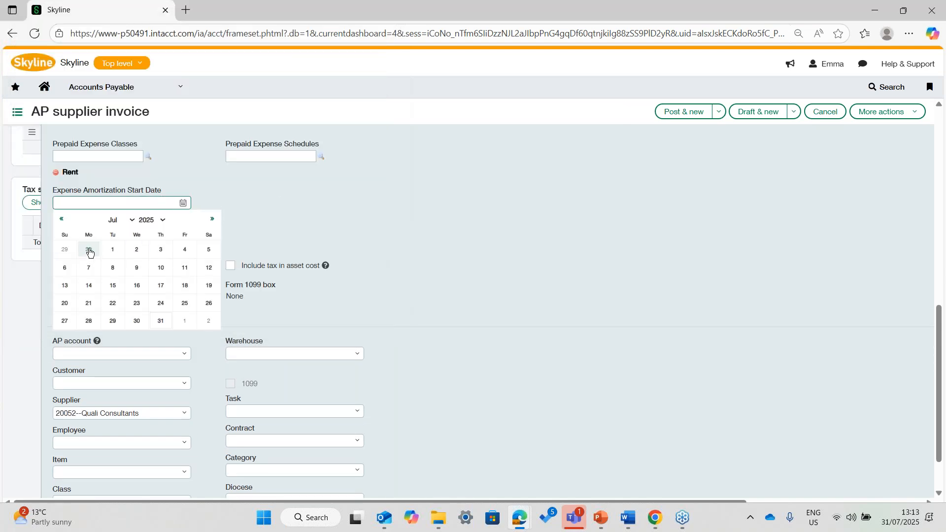
pyautogui.click(115, 250)
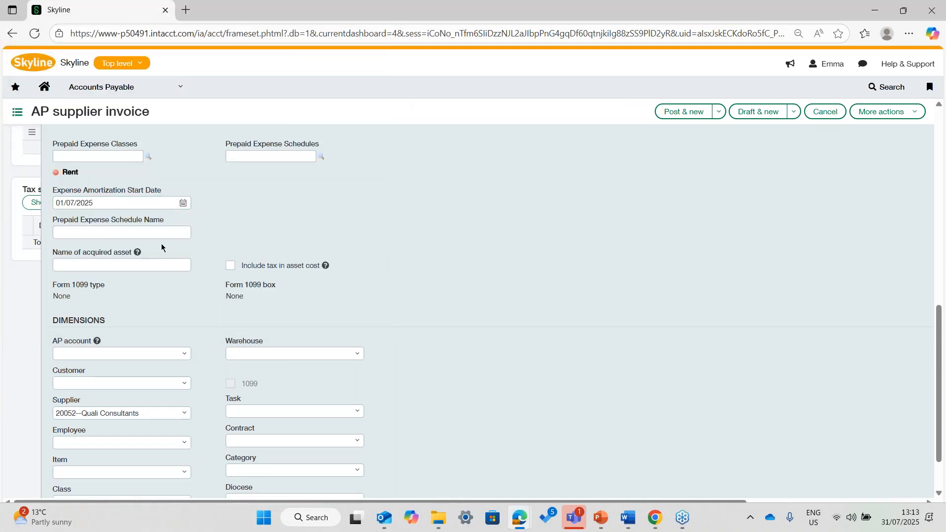
pyautogui.click(173, 232)
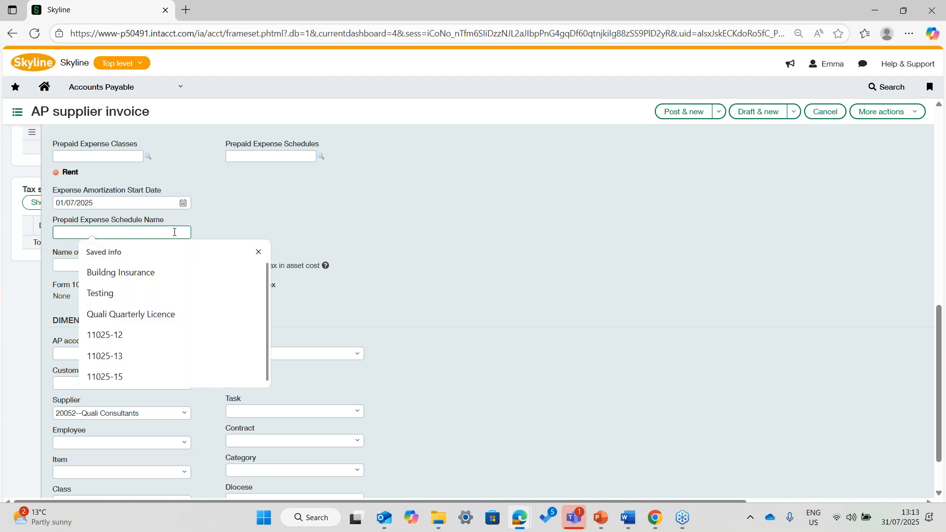
pyautogui.write('REnt')
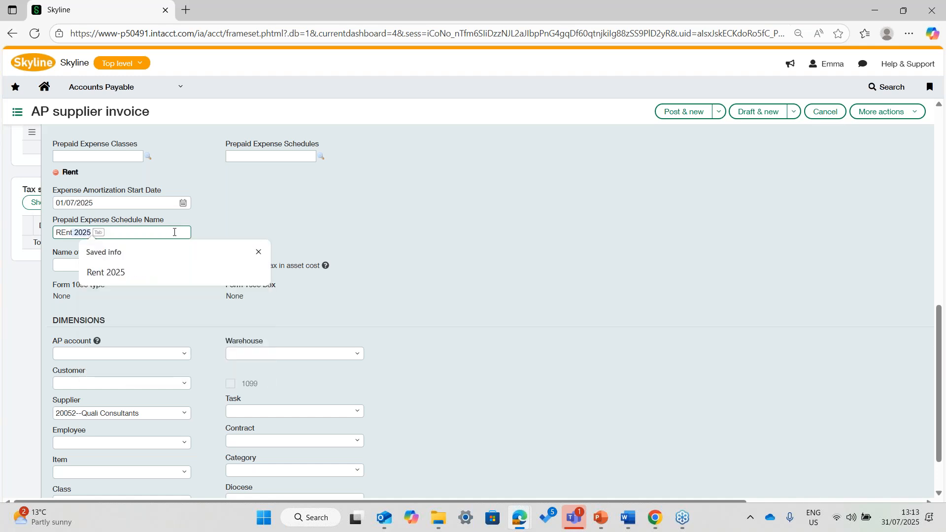
pyautogui.press('BackSpace')
pyautogui.press('BackSpace')
pyautogui.write('ent 2025')
pyautogui.click(284, 213)
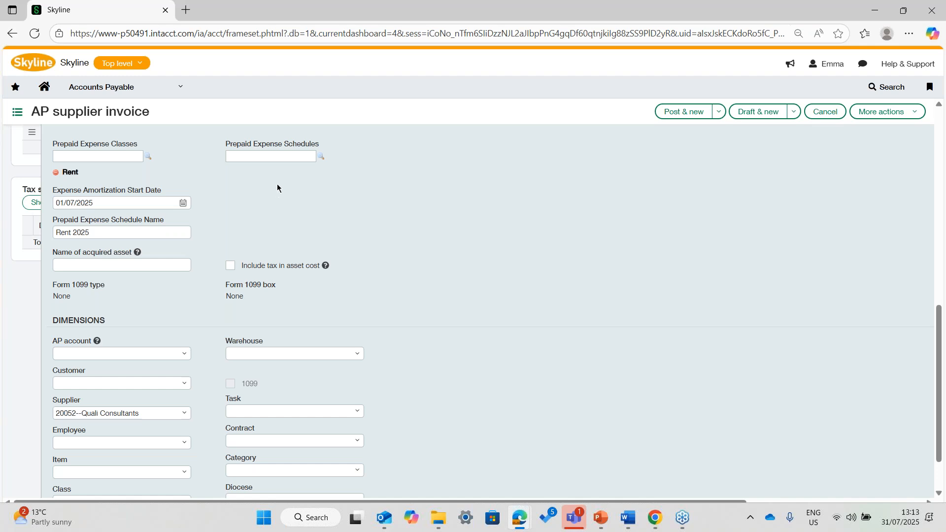
# - Enter InV7824 as the AP supplier invoice number and try to post the invoice
pyautogui.click(719, 112)
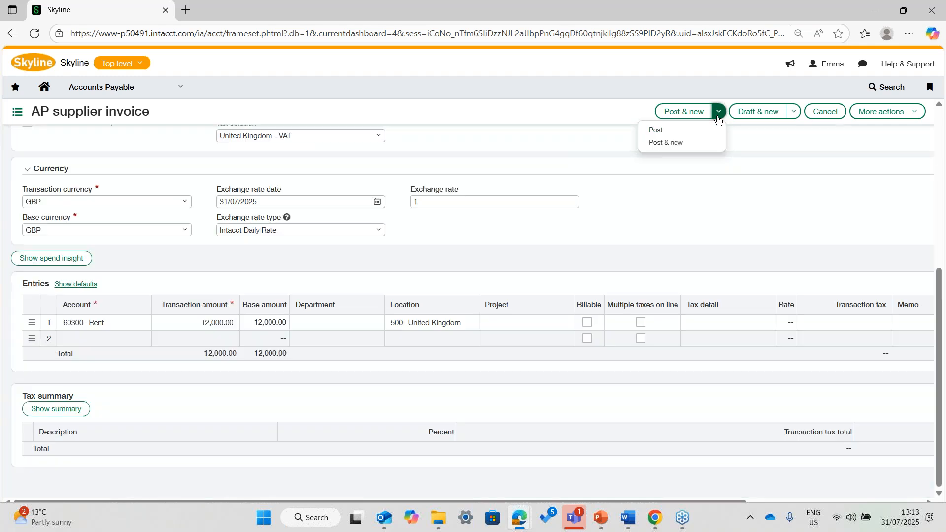
pyautogui.click(657, 131)
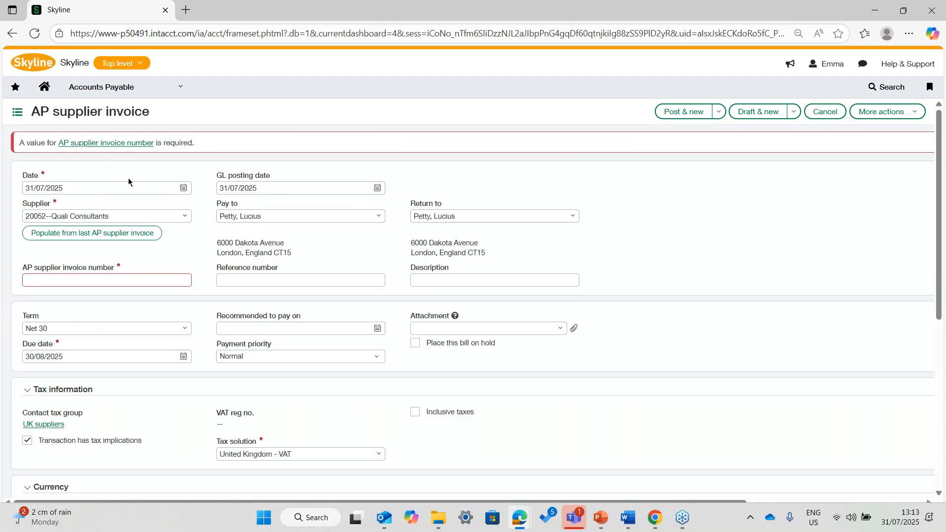
pyautogui.click(60, 143)
pyautogui.click(43, 158)
pyautogui.write('InV')
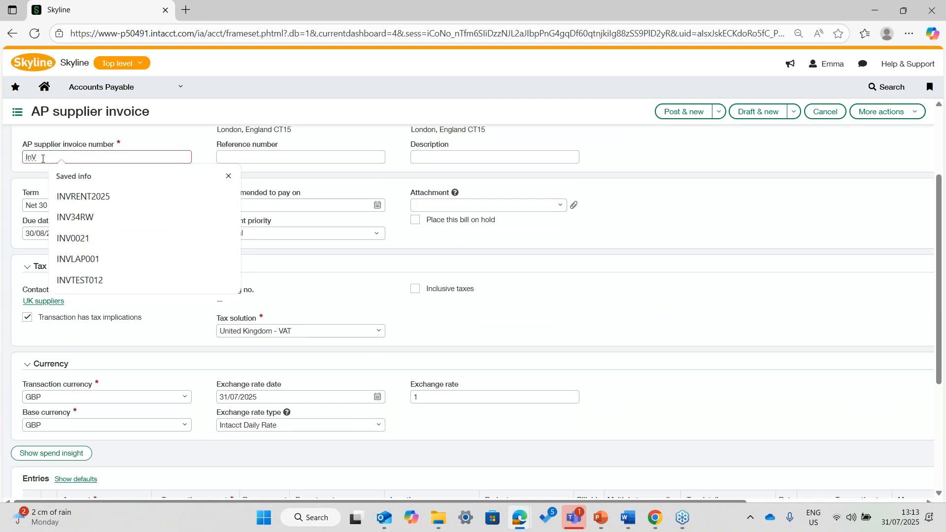
pyautogui.write('7824')
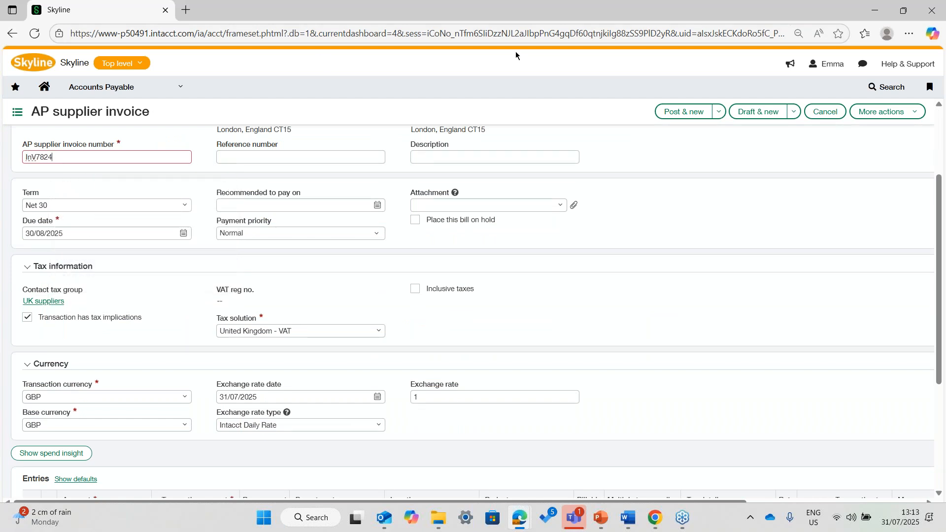
pyautogui.click(718, 112)
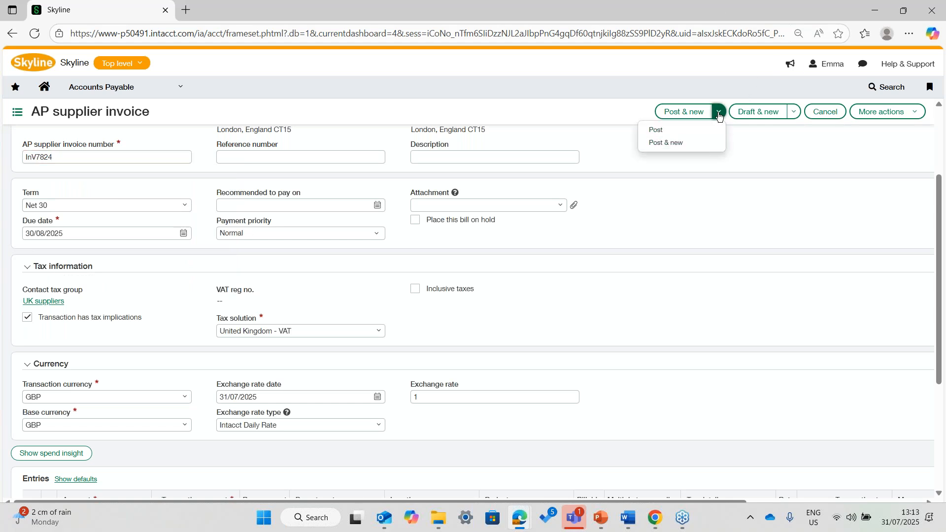
pyautogui.click(684, 131)
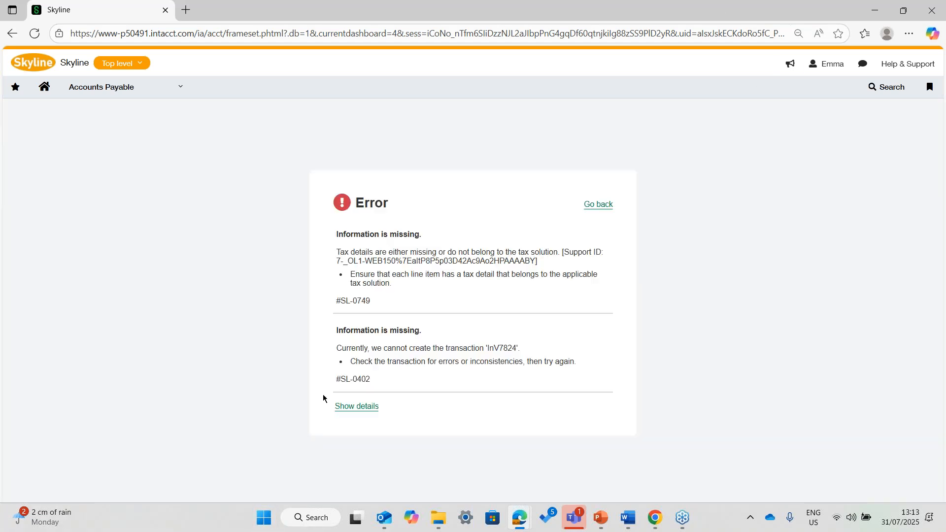
# - Return to the invoice, set the rent line's tax detail to UK Purchase Services Standard Rate, and post the invoice
pyautogui.click(598, 204)
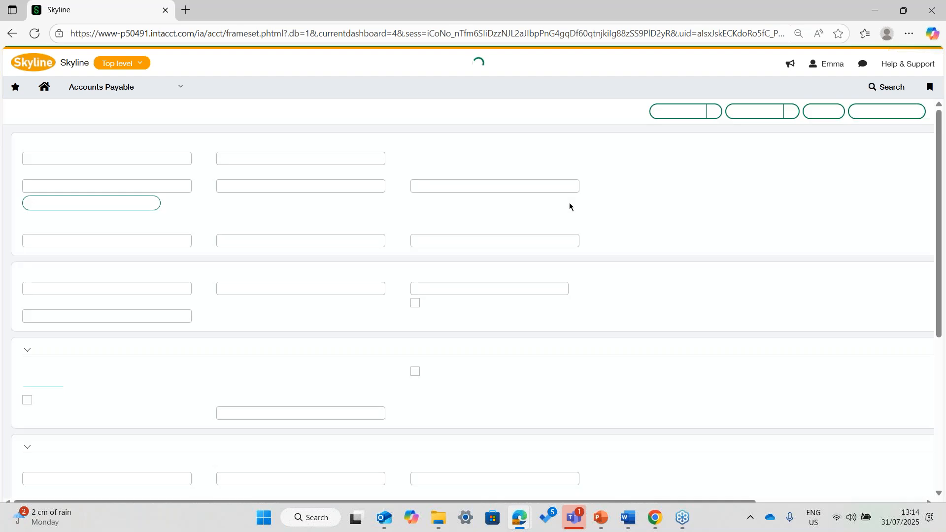
pyautogui.scroll(-5, 657, 329)
pyautogui.click(766, 337)
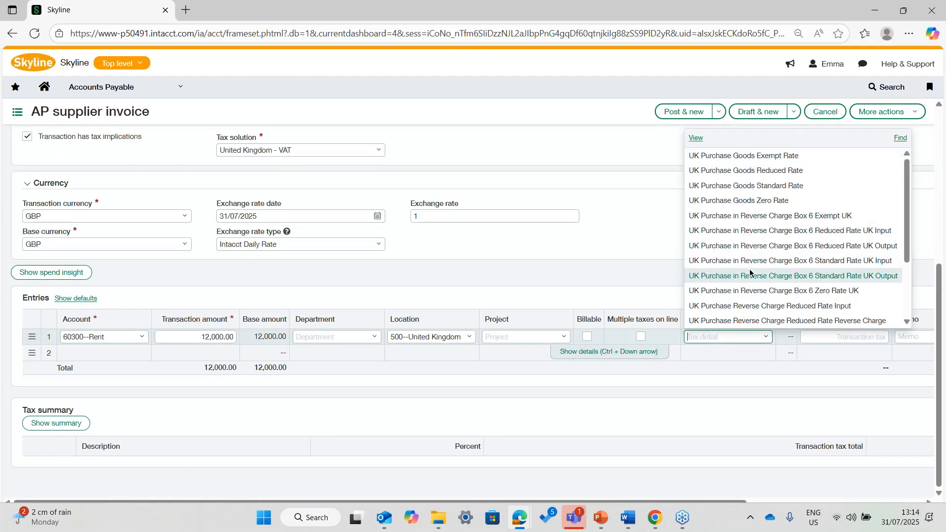
pyautogui.scroll(-3, 760, 226)
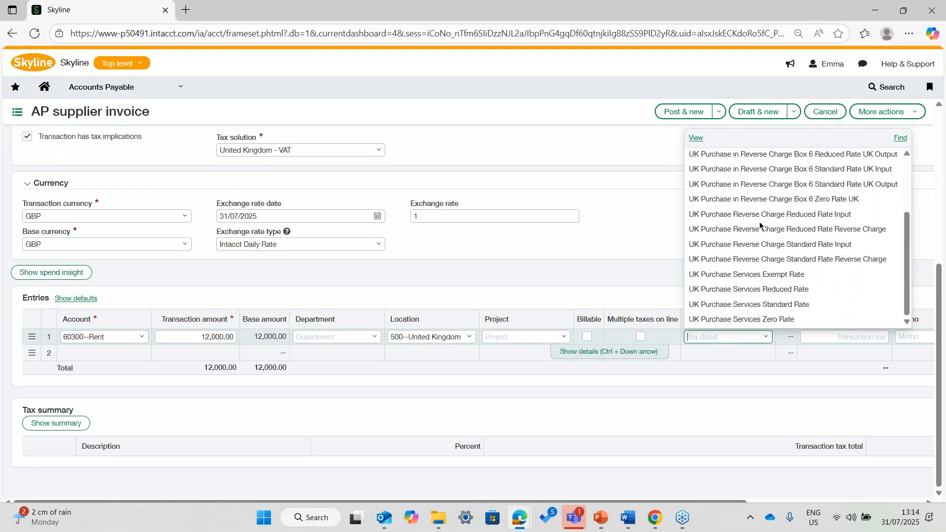
pyautogui.click(767, 304)
pyautogui.click(719, 112)
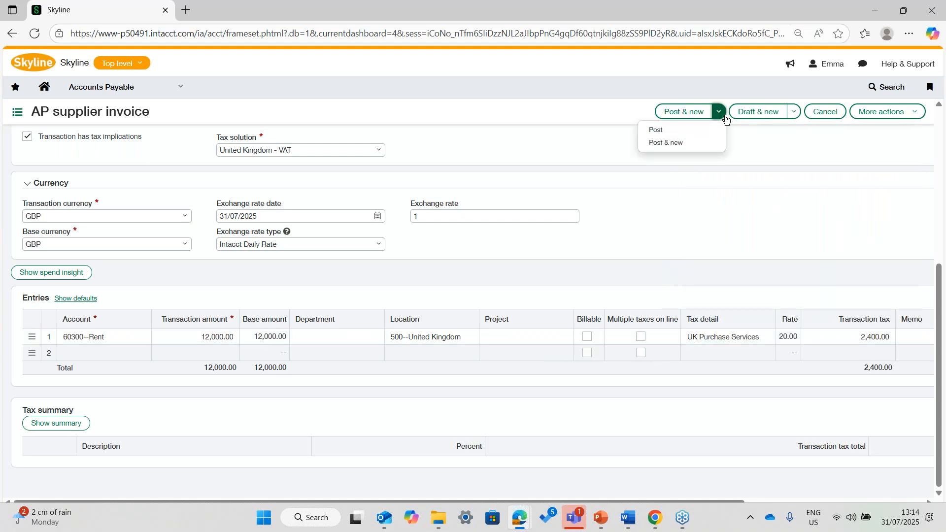
pyautogui.click(686, 142)
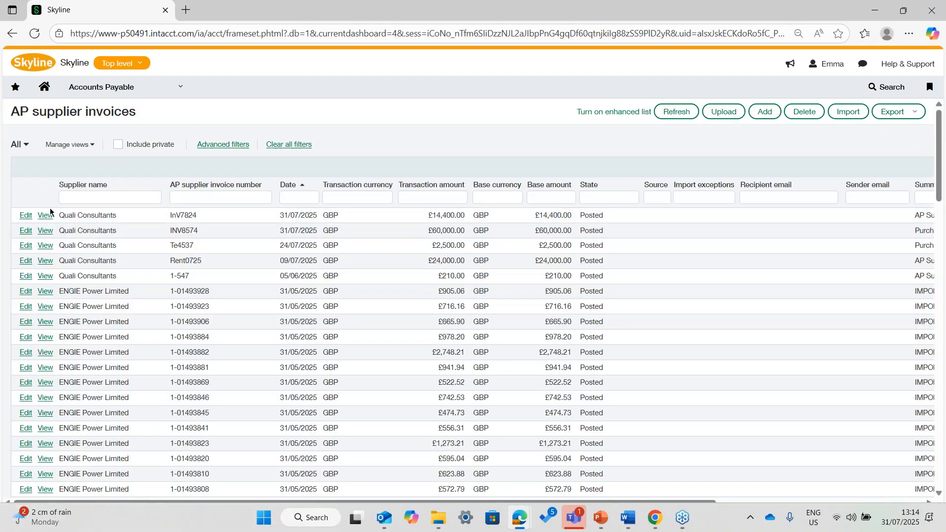
# - Show the Prepaid Expense Schedules list in Prepaid Expense Amortization and refresh it to check for the invoice's new schedule
pyautogui.click(168, 89)
pyautogui.scroll(-3, 106, 226)
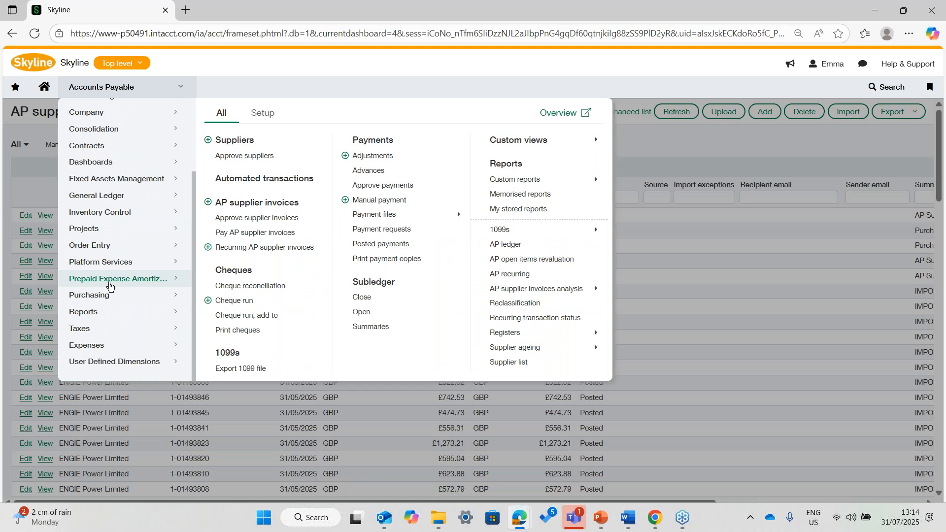
pyautogui.click(110, 285)
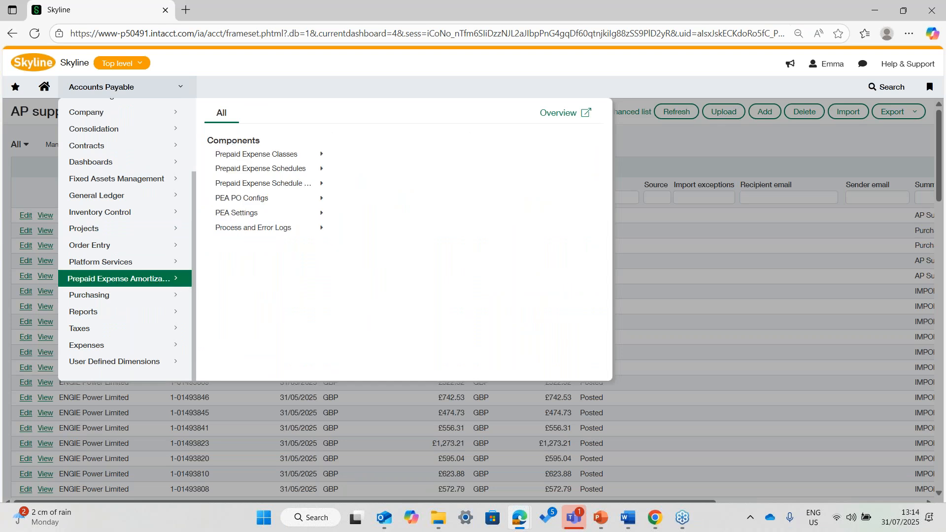
pyautogui.moveTo(291, 169)
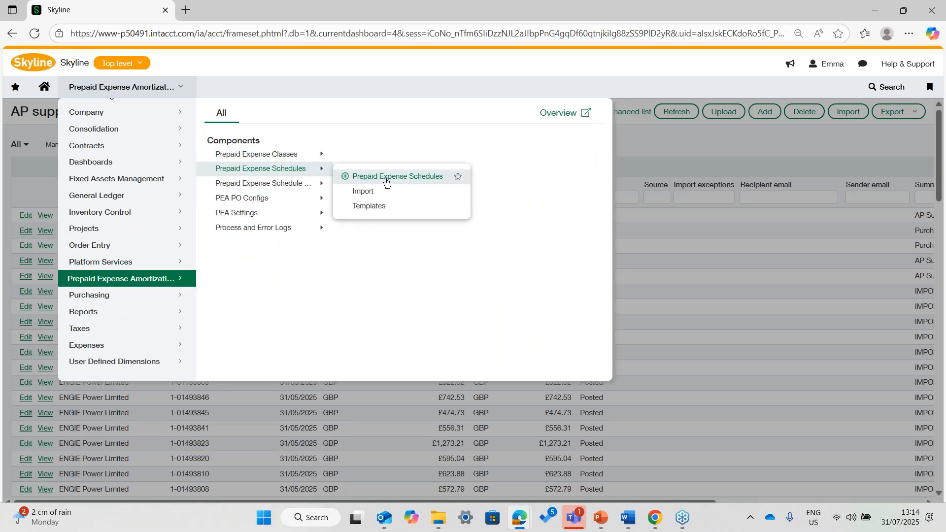
pyautogui.click(398, 178)
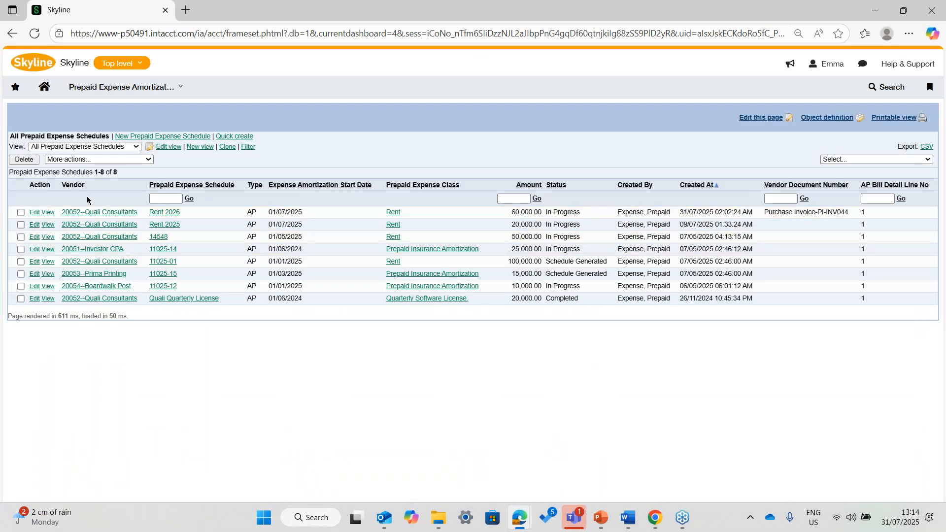
pyautogui.click(34, 33)
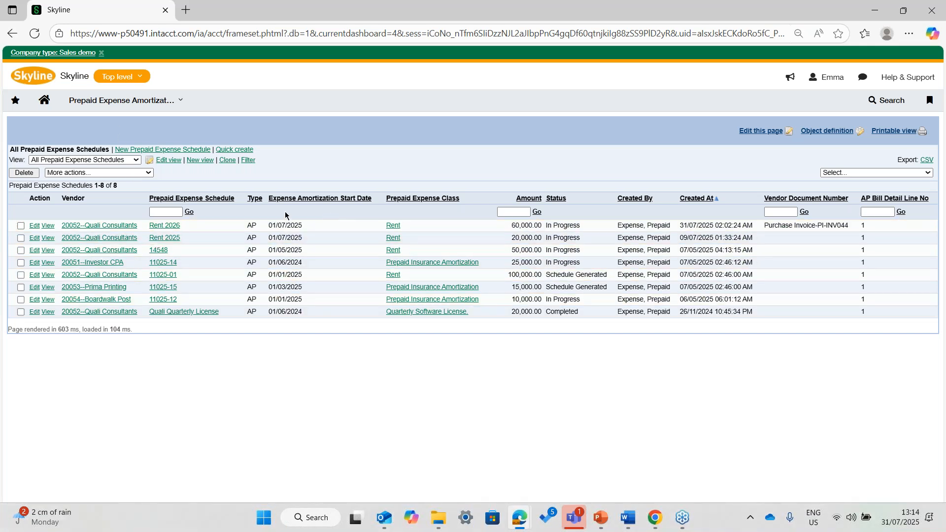
pyautogui.click(35, 34)
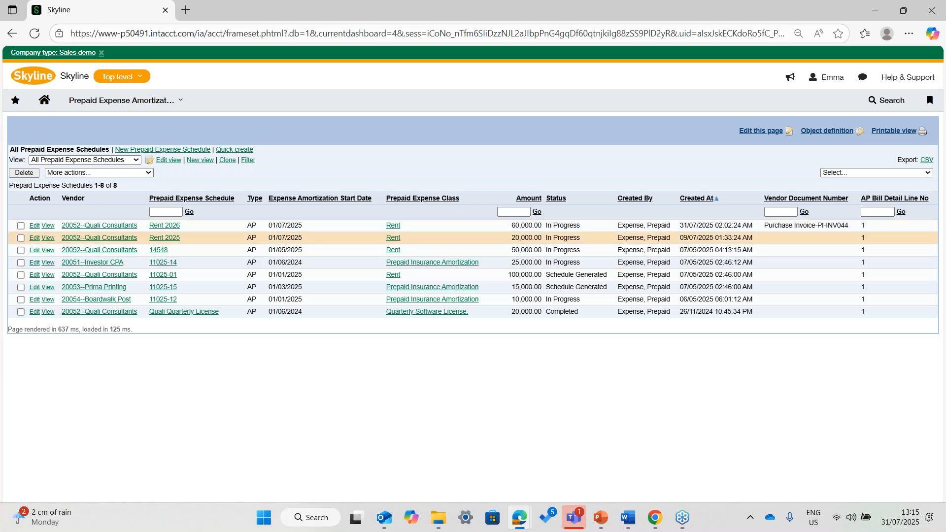
# - Examine the details and schedule entries of the existing Rent 2026 prepaid expense schedule without changing it
pyautogui.click(35, 226)
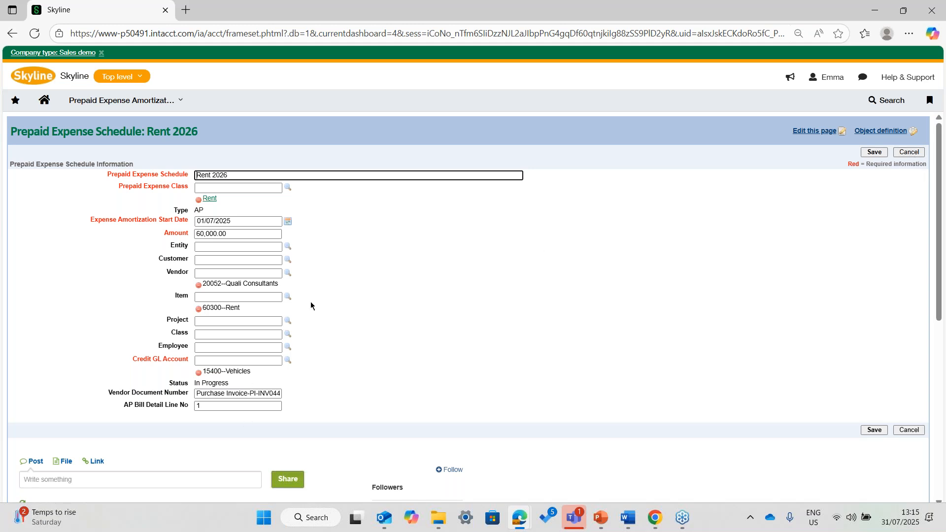
pyautogui.click(900, 152)
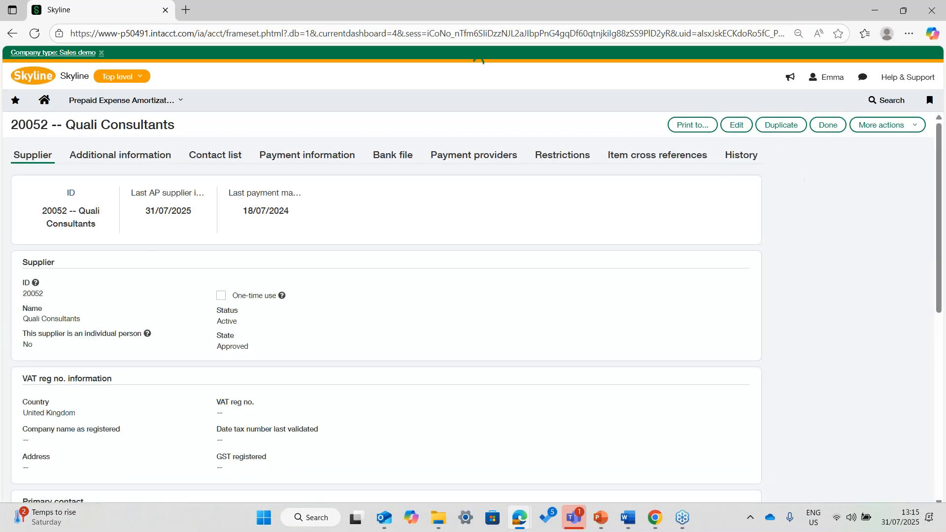
pyautogui.click(827, 129)
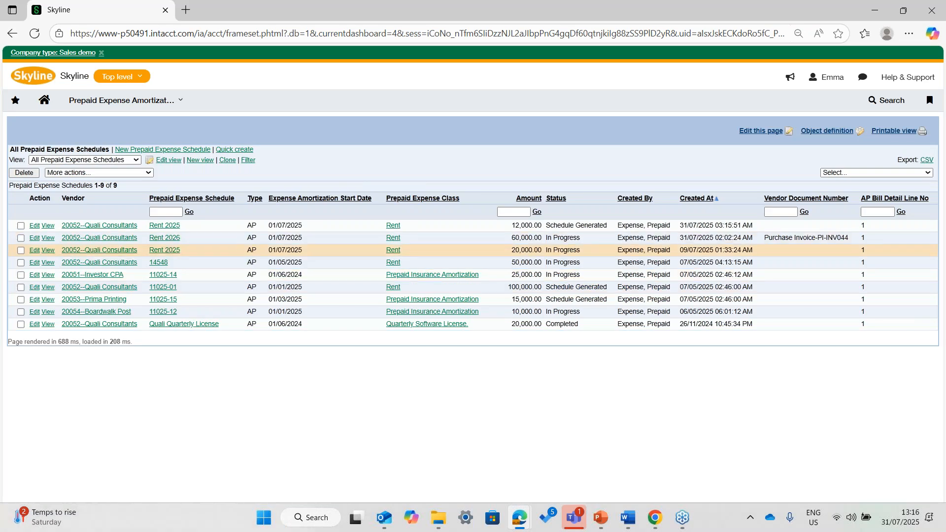
pyautogui.scroll(-6, 382, 211)
pyautogui.scroll(5, 383, 211)
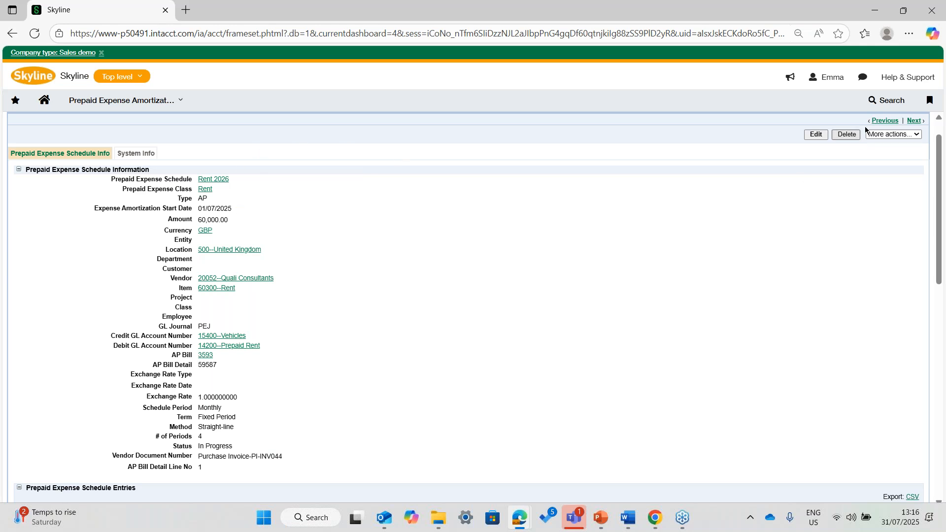
pyautogui.scroll(-1, 588, 289)
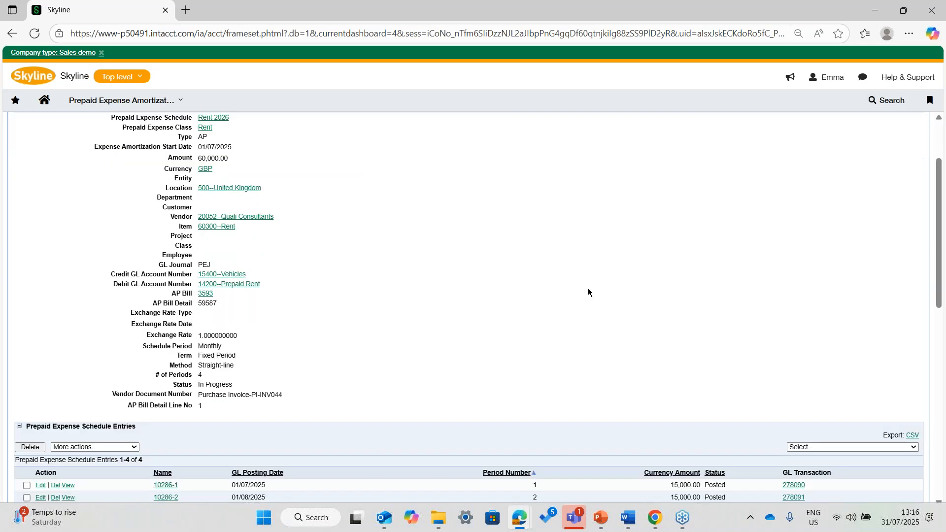
pyautogui.scroll(-3, 587, 292)
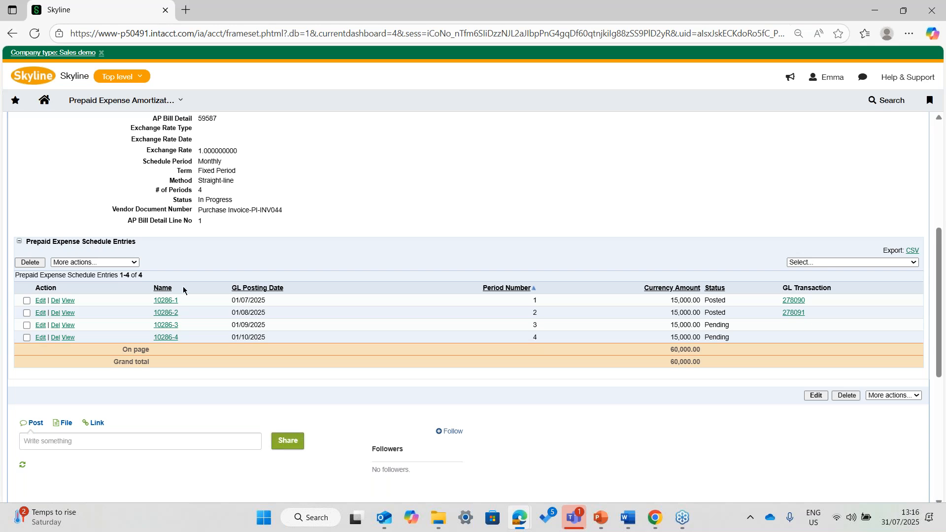
pyautogui.scroll(4, 309, 324)
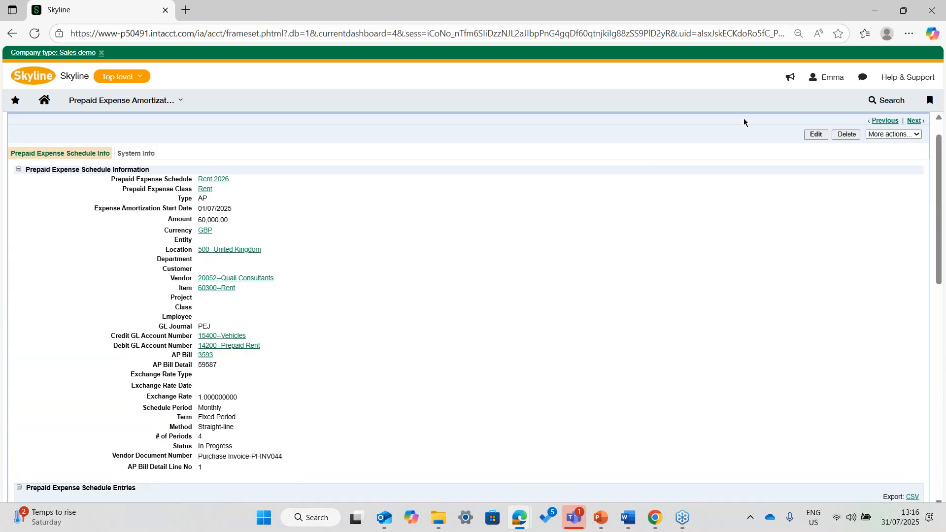
# - Open the 12,000.00 Rent 2025 schedule from the Prepaid Expense Schedules list and generate its amortization schedule, confirming the status change
pyautogui.click(182, 102)
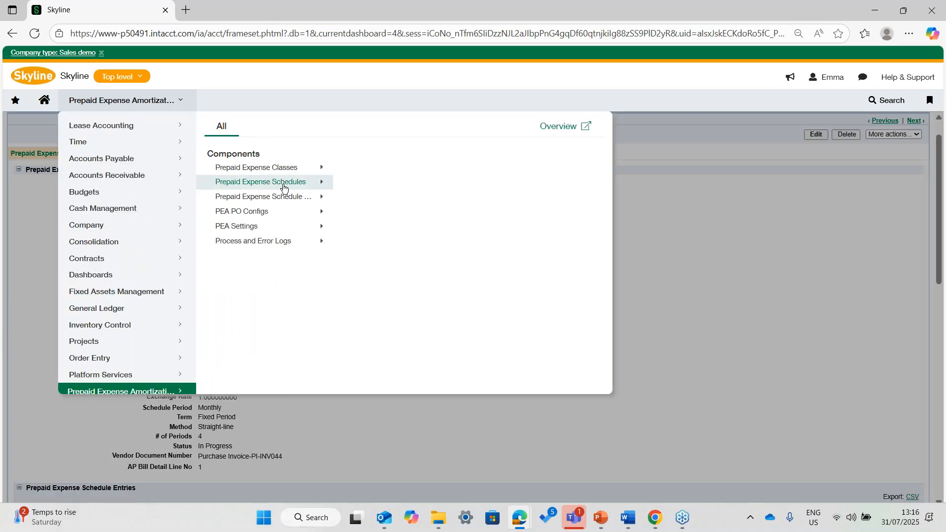
pyautogui.moveTo(284, 188)
pyautogui.click(404, 188)
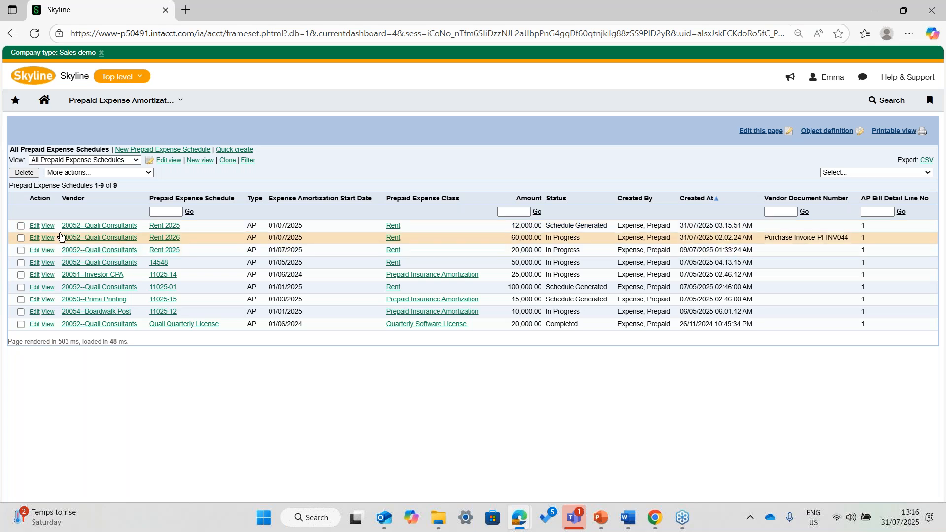
pyautogui.click(165, 226)
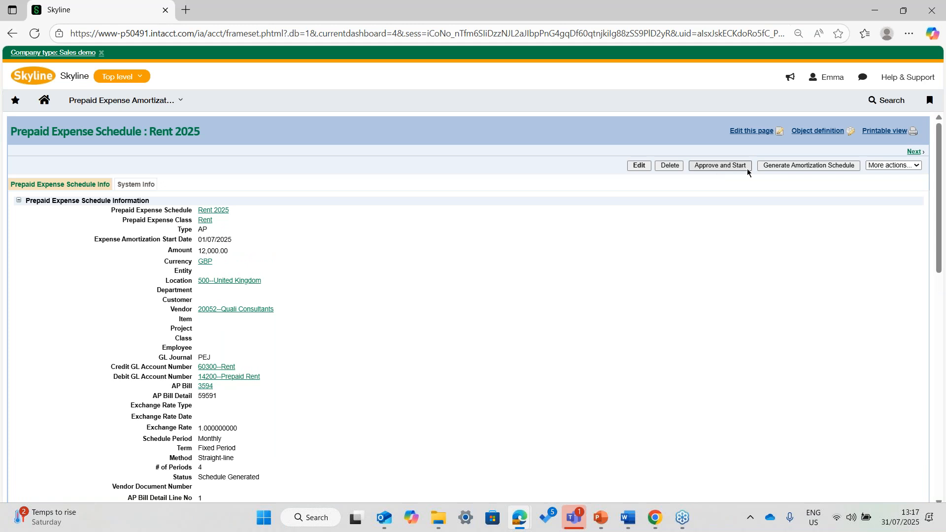
pyautogui.click(796, 166)
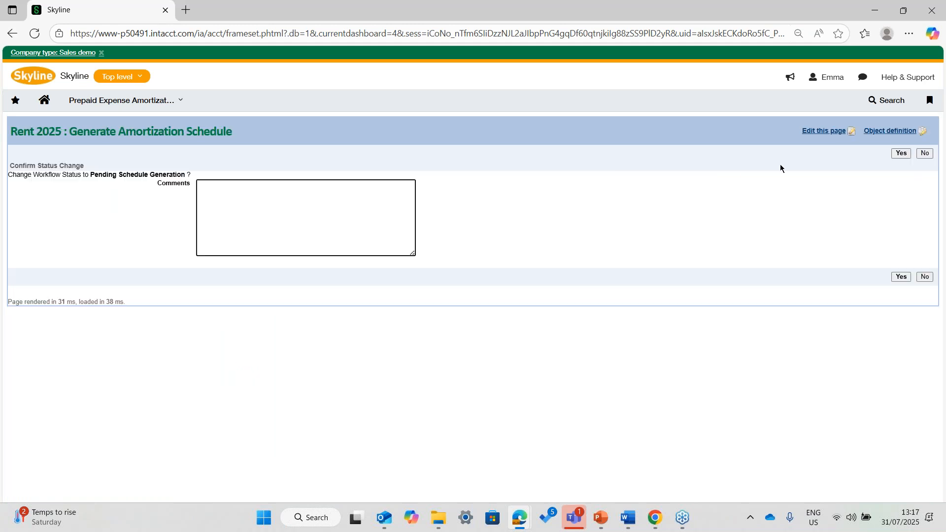
pyautogui.click(901, 276)
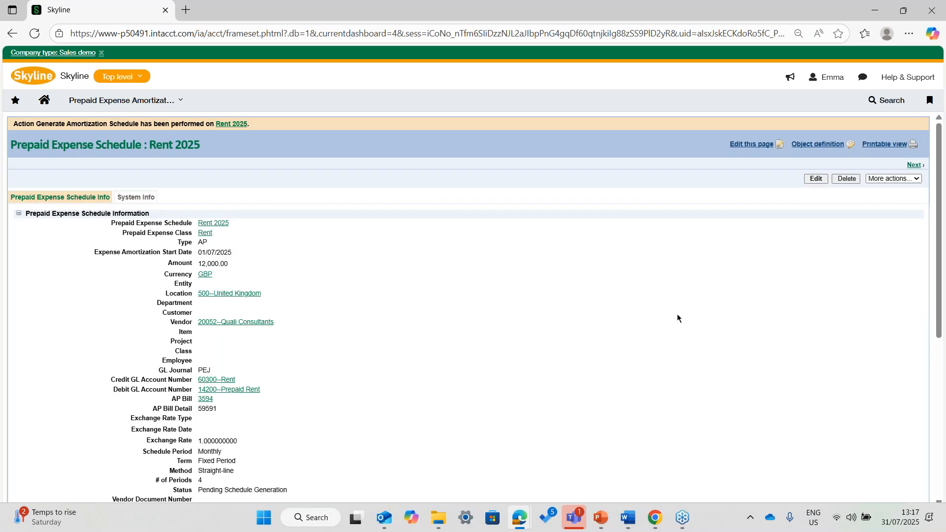
pyautogui.click(12, 33)
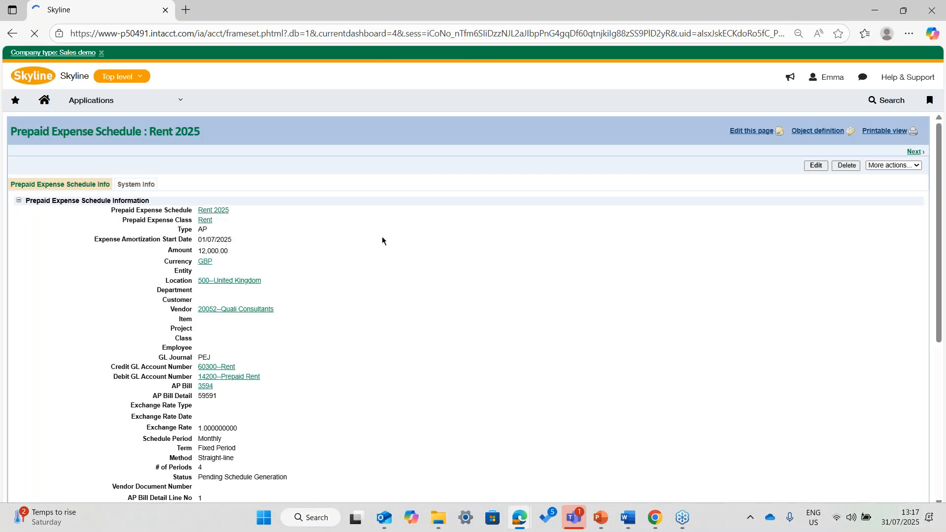
# - Examine the generated entries of the Rent 2025 prepaid expense schedule and reload the page to check its status
pyautogui.scroll(-5, 382, 236)
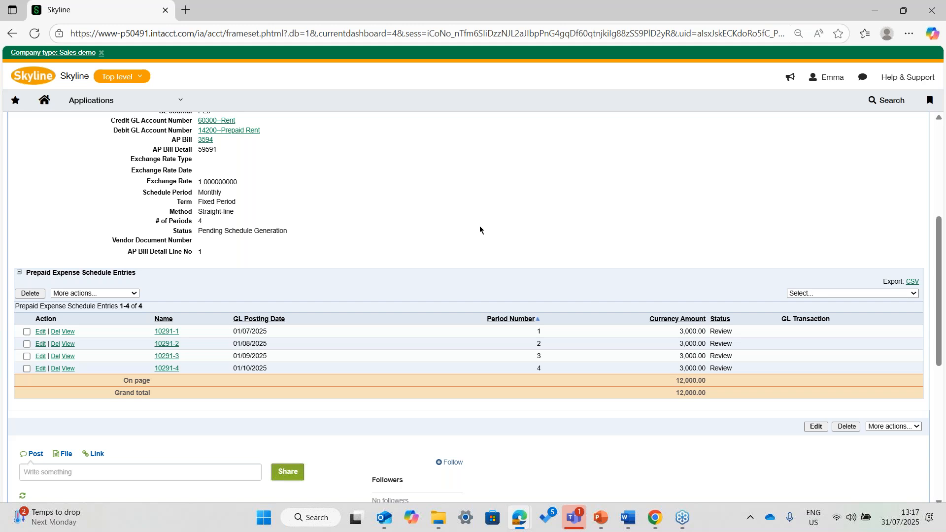
pyautogui.scroll(1, 468, 195)
pyautogui.scroll(3, 469, 197)
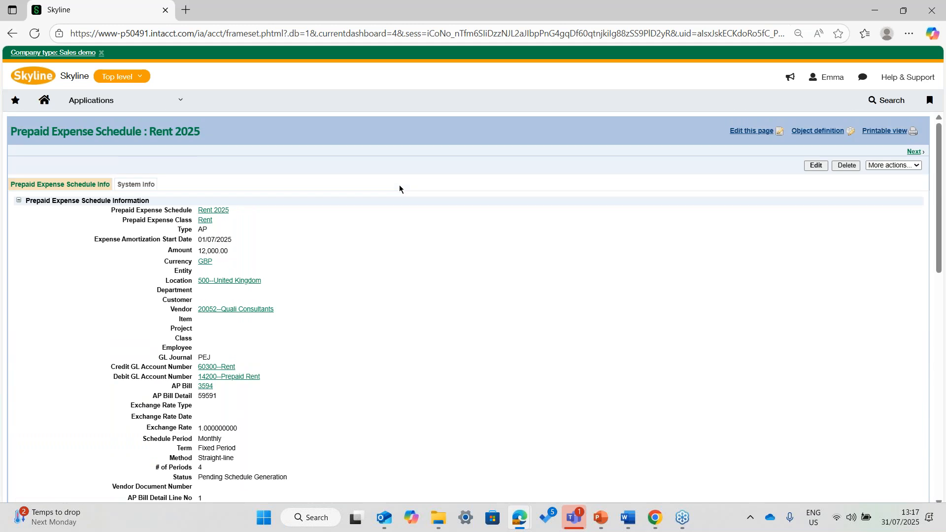
pyautogui.click(34, 33)
# - Show the Prepaid Expense Schedule Entries list in Prepaid Expense Amortization and open the Rent 2025 schedule from its period 1 entry
pyautogui.click(137, 106)
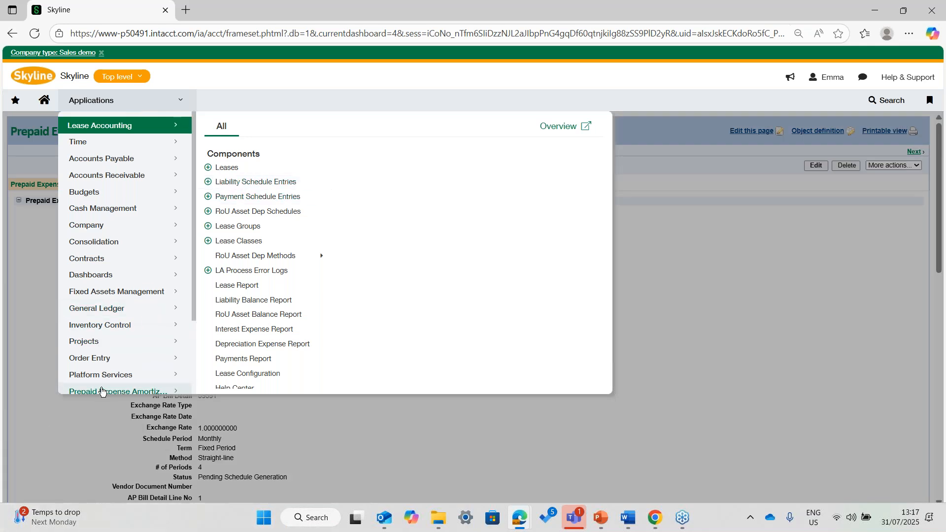
pyautogui.scroll(-1, 123, 346)
pyautogui.click(141, 330)
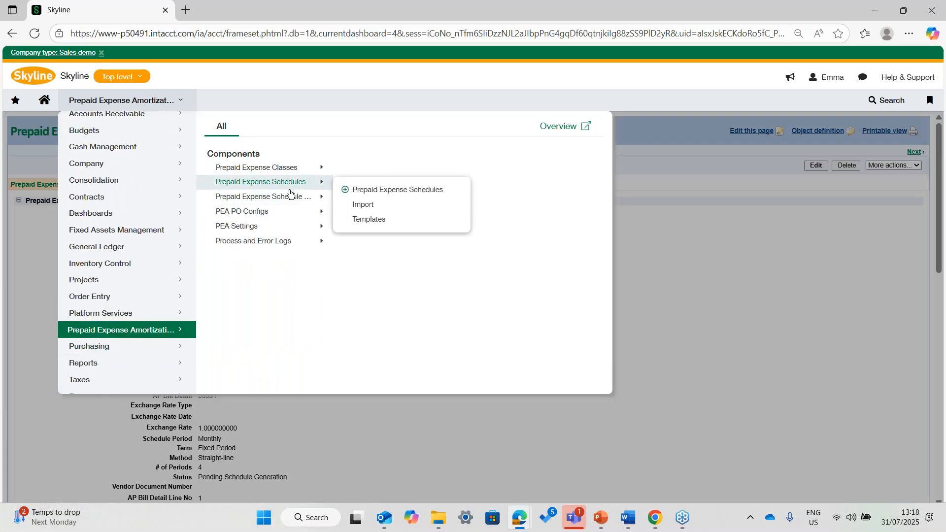
pyautogui.moveTo(290, 197)
pyautogui.click(373, 204)
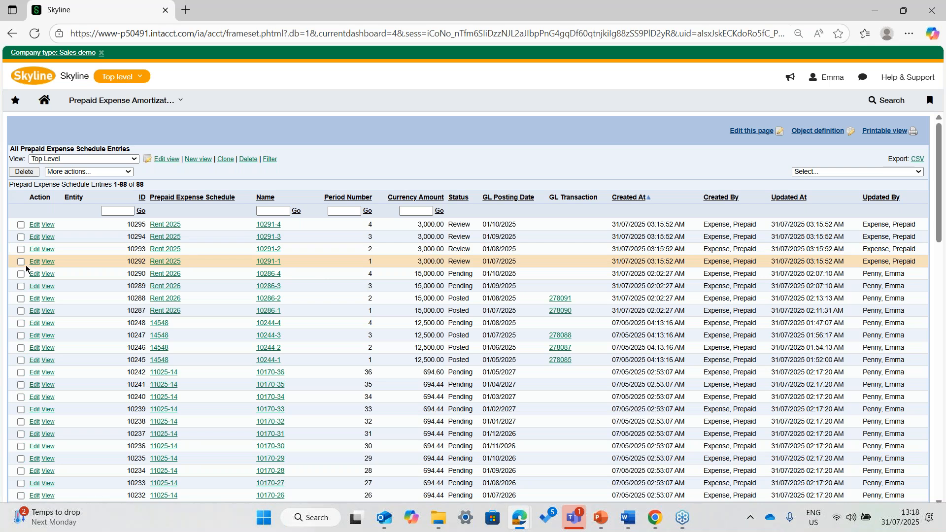
pyautogui.click(171, 263)
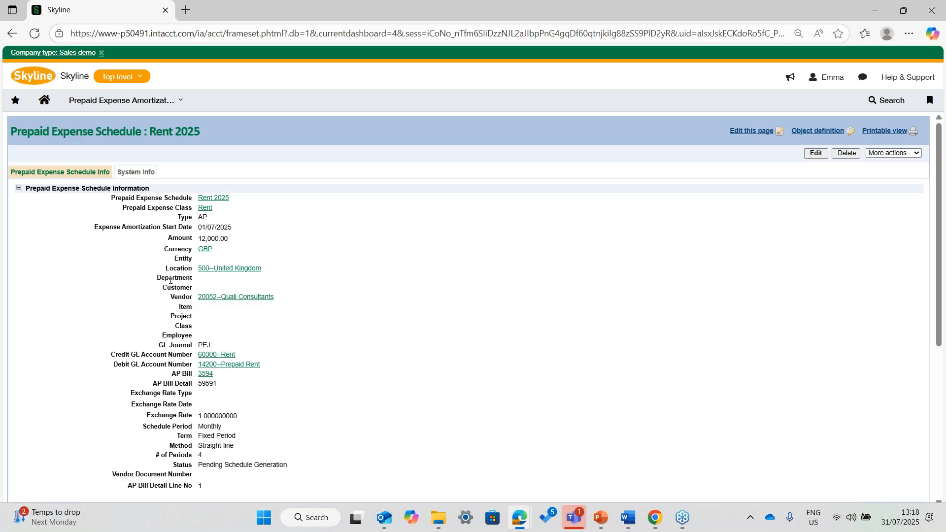
pyautogui.scroll(-5, 171, 279)
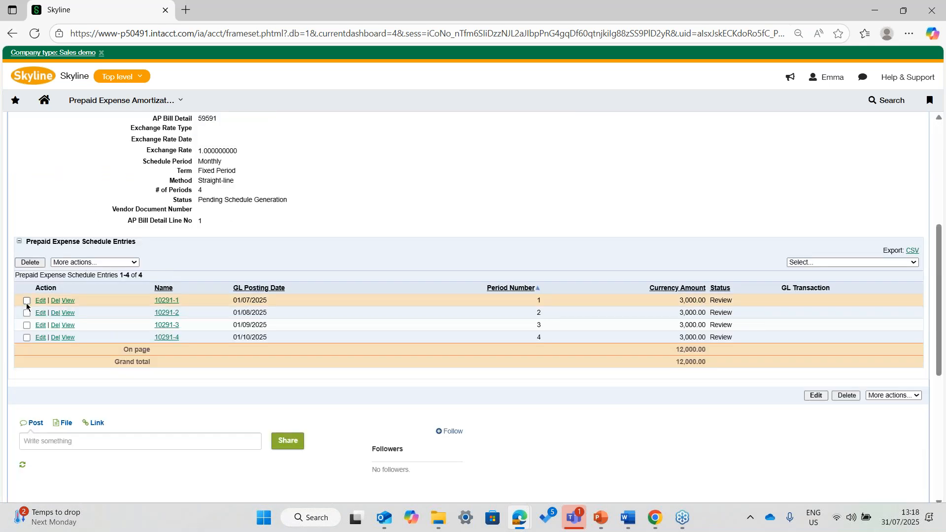
pyautogui.click(27, 300)
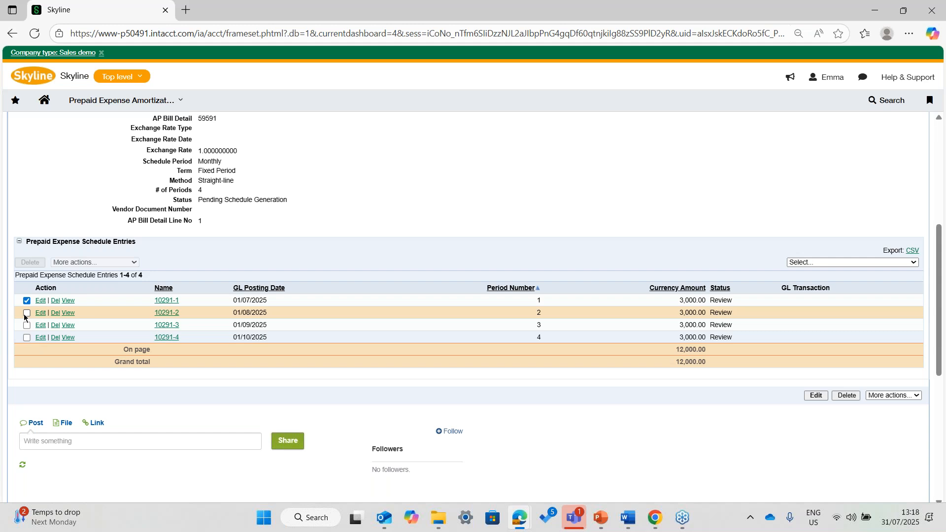
pyautogui.click(134, 263)
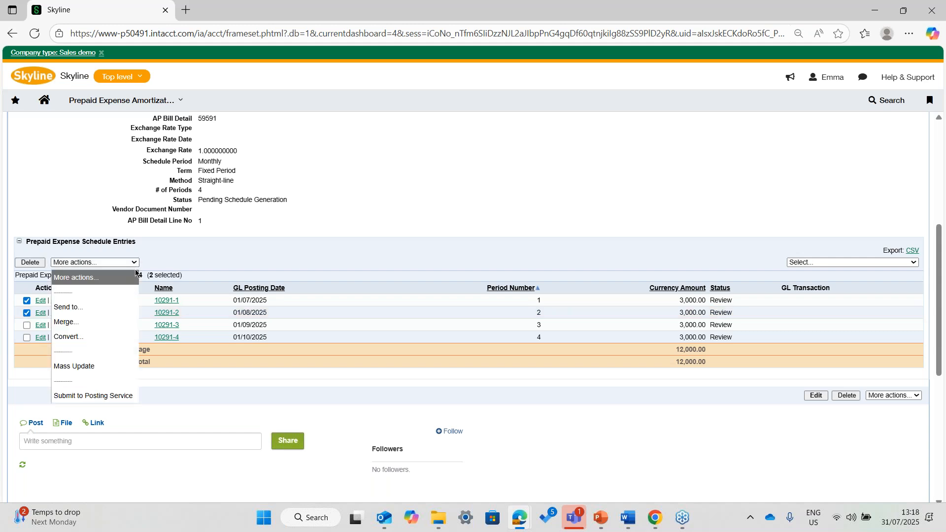
pyautogui.click(356, 194)
pyautogui.scroll(5, 359, 193)
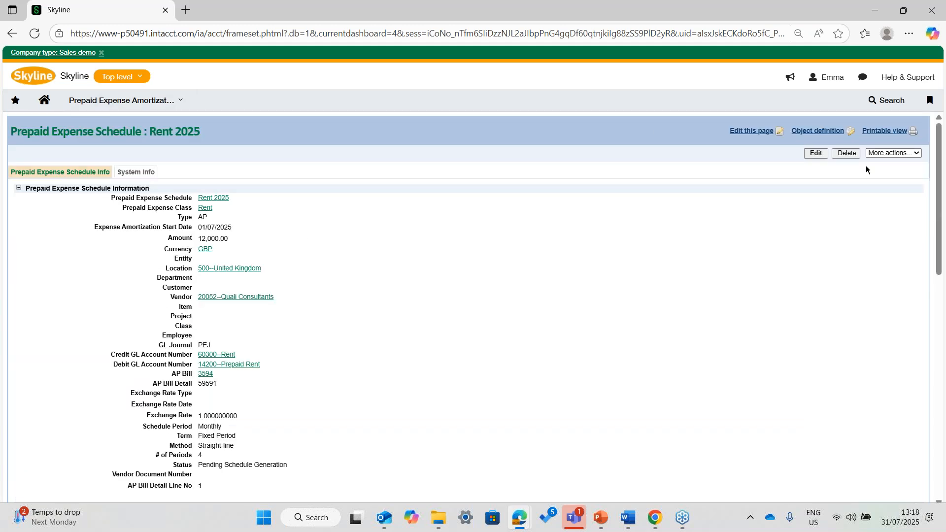
# - Open the Rent 2025 schedule from the Prepaid Expense Schedules list and approve and start it, confirming the status change
pyautogui.click(191, 108)
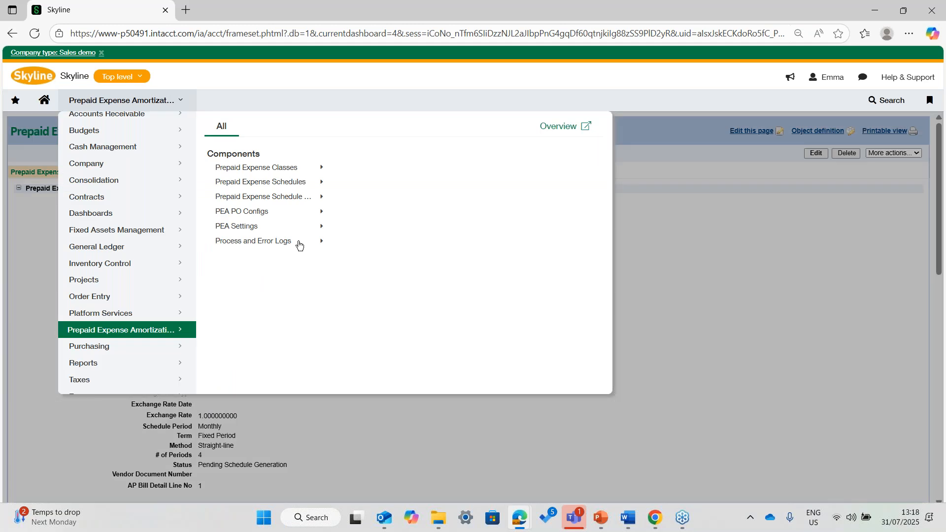
pyautogui.moveTo(289, 185)
pyautogui.click(430, 189)
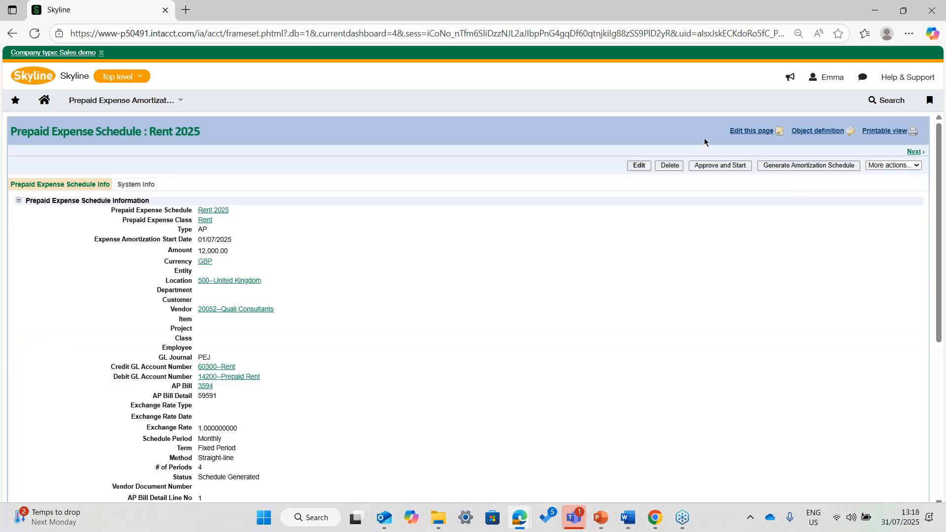
pyautogui.click(705, 167)
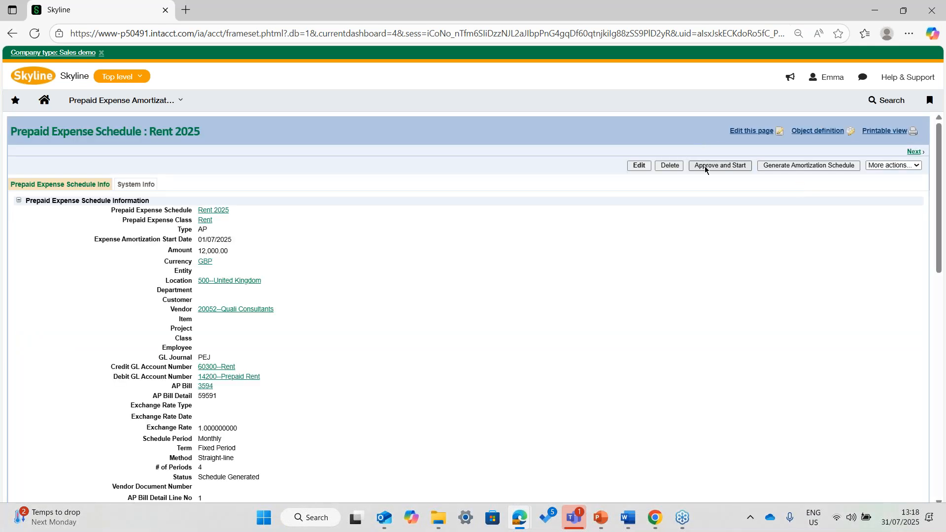
pyautogui.click(899, 277)
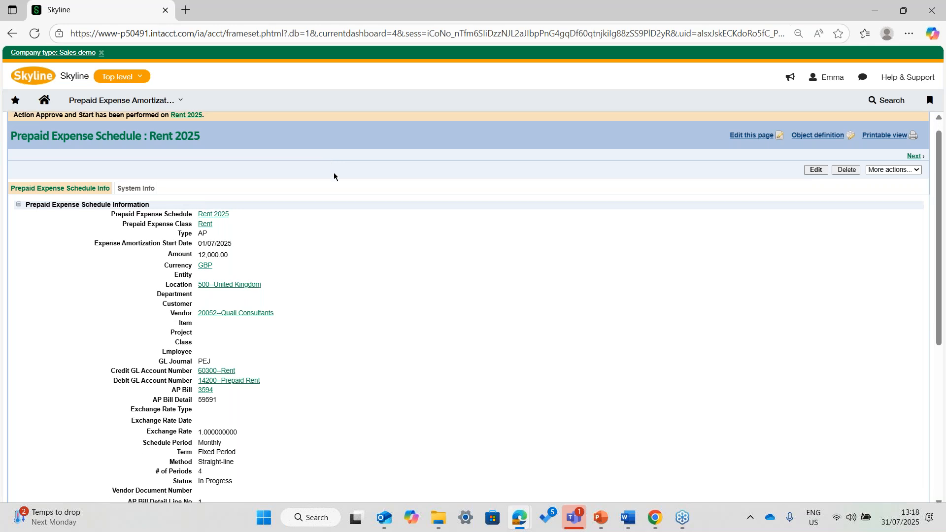
# - Reload the approved Rent 2025 schedule and check the status of its four schedule entries
pyautogui.scroll(-5, 334, 176)
pyautogui.click(35, 34)
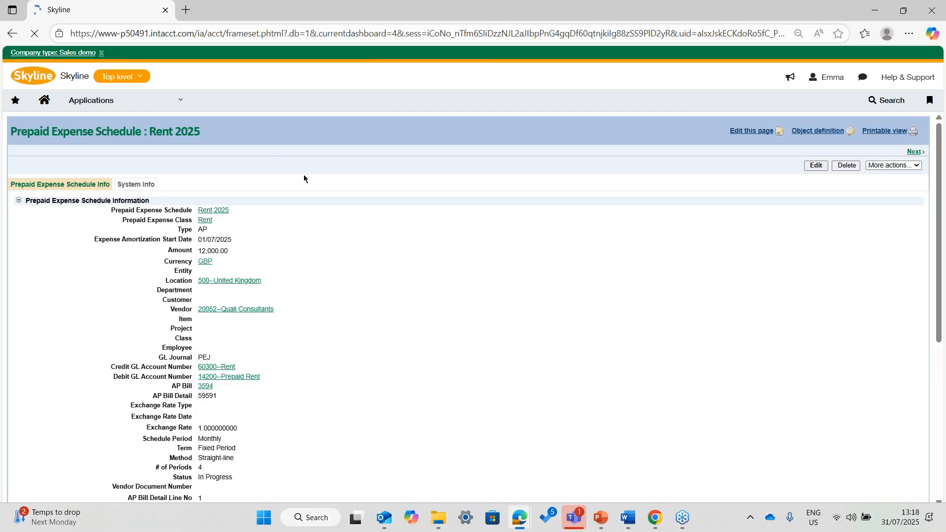
pyautogui.scroll(-5, 631, 249)
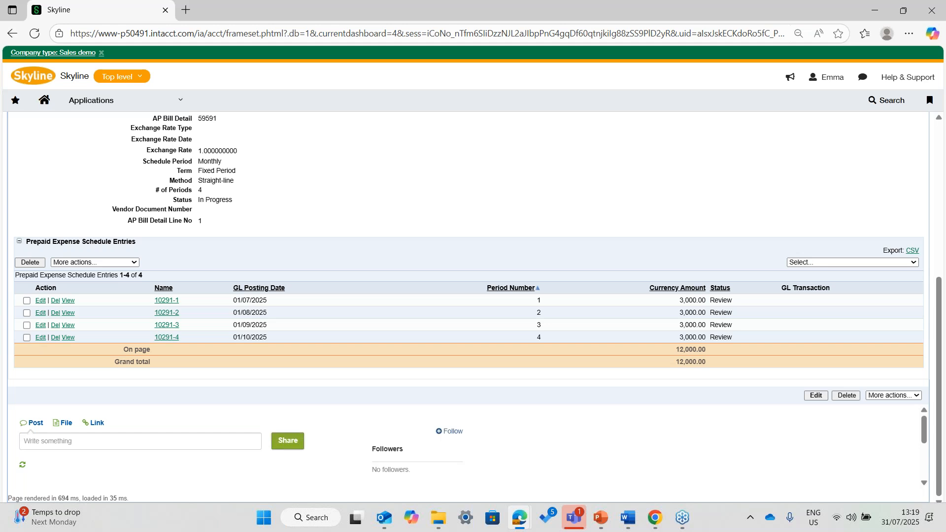
pyautogui.scroll(4, 193, 184)
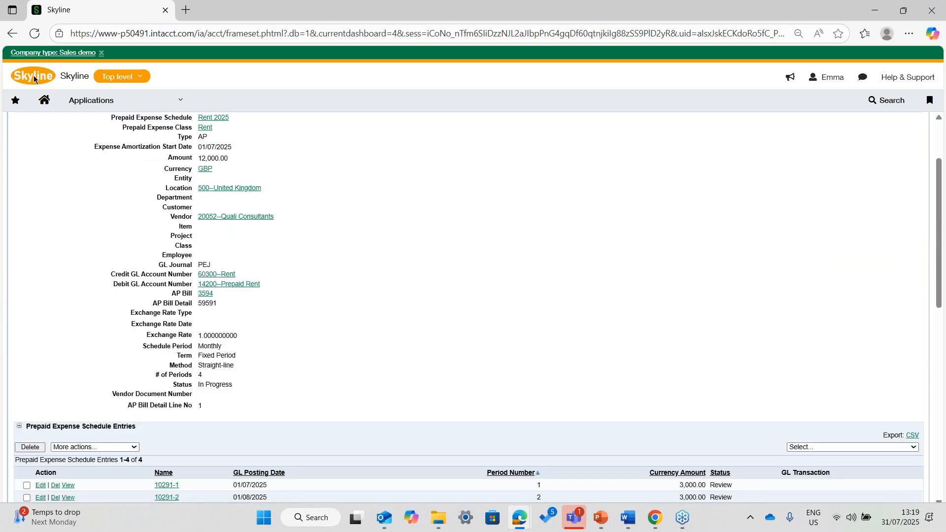
pyautogui.click(34, 33)
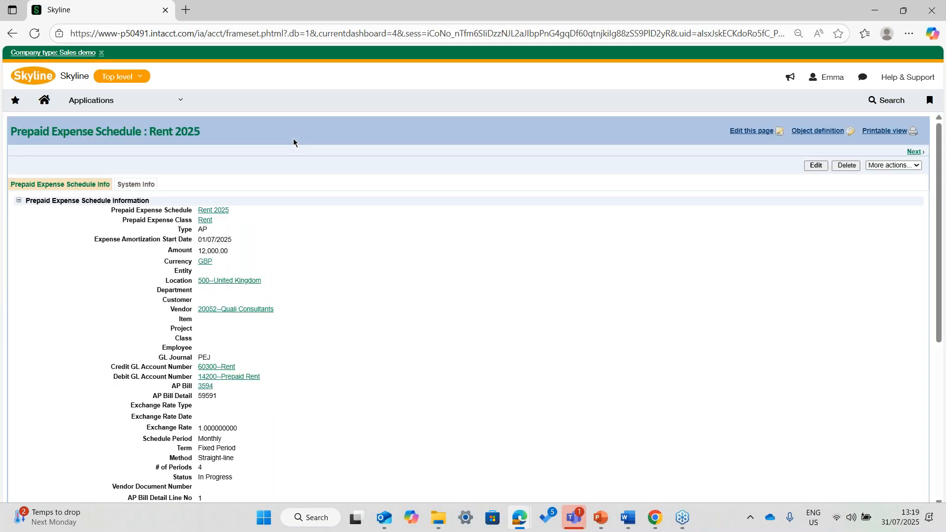
pyautogui.scroll(-5, 292, 148)
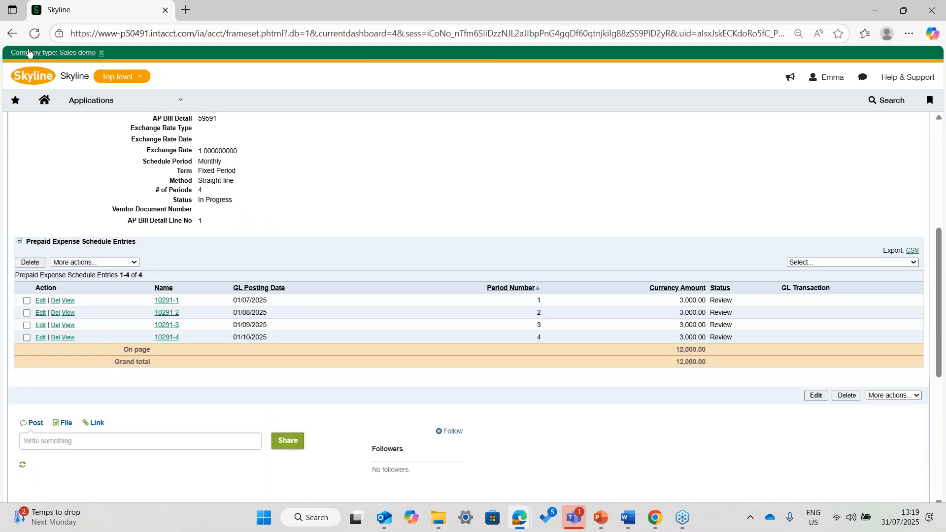
# - Submit the Rent 2026 period 4 entry from the Prepaid Expense Schedule Entries list to the posting service, confirming the status change
pyautogui.click(164, 101)
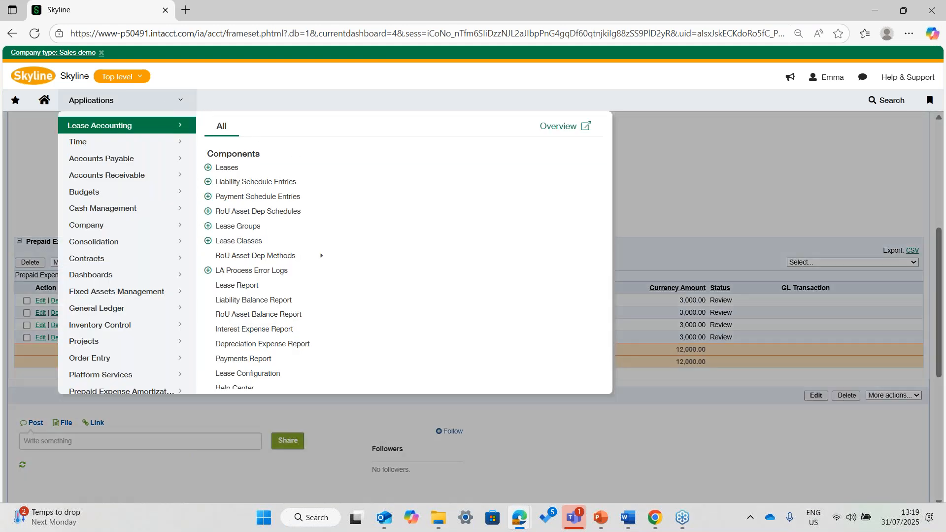
pyautogui.click(122, 392)
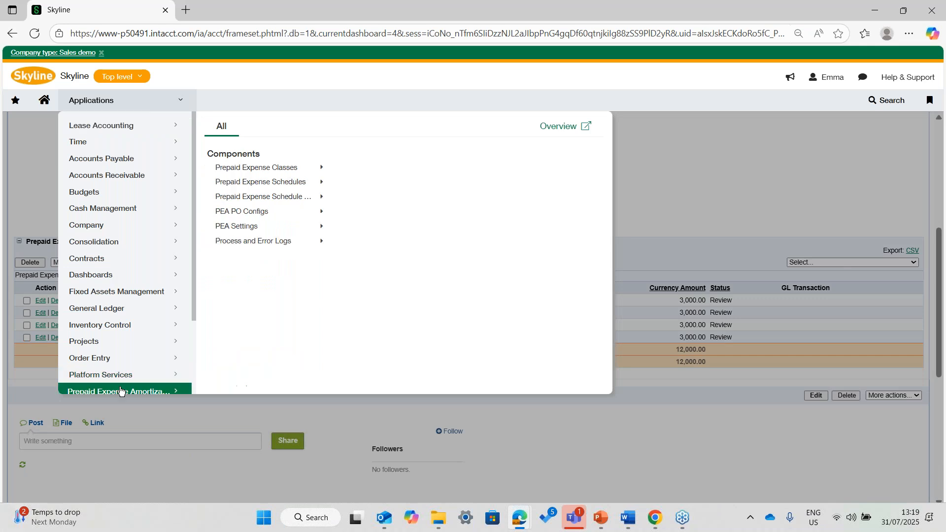
pyautogui.moveTo(291, 197)
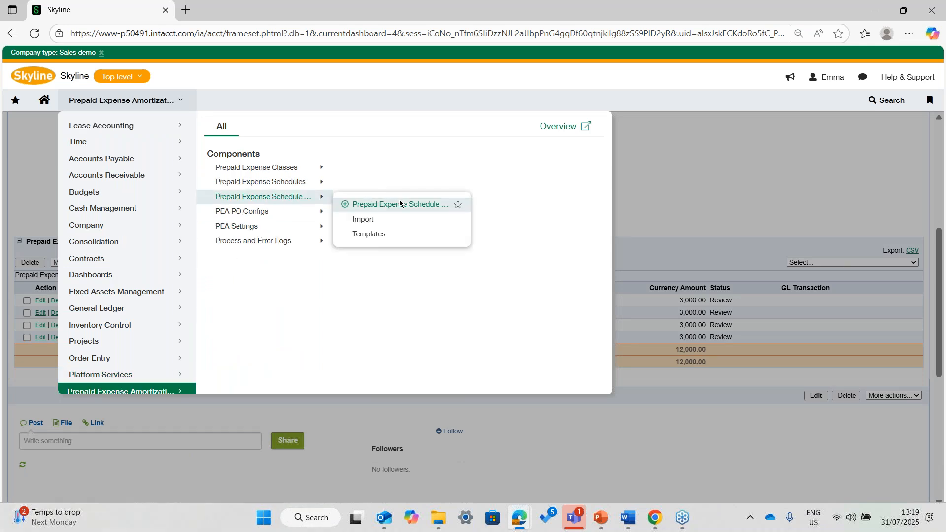
pyautogui.click(399, 209)
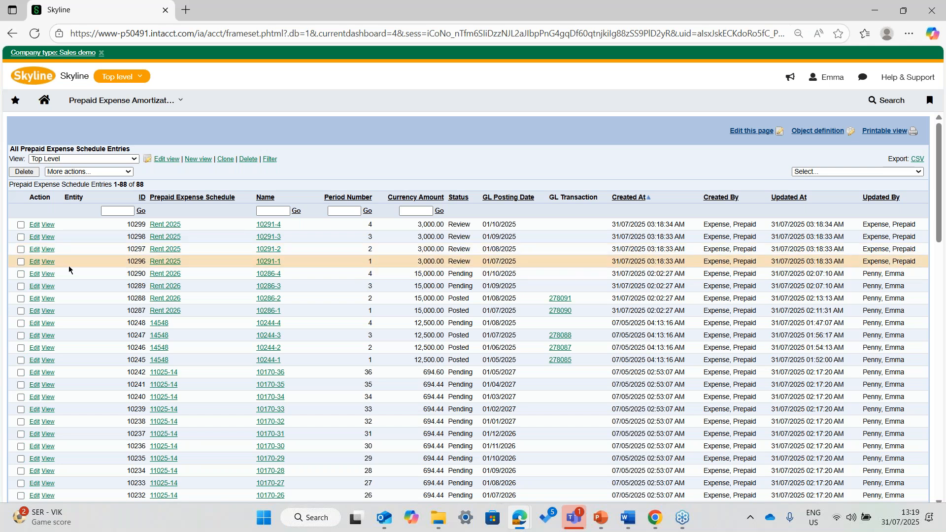
pyautogui.click(20, 274)
pyautogui.click(118, 172)
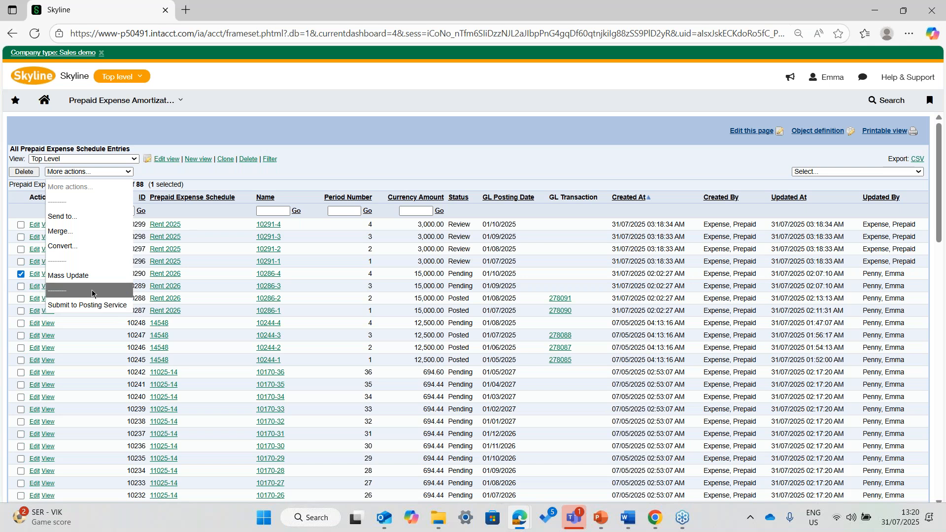
pyautogui.click(84, 305)
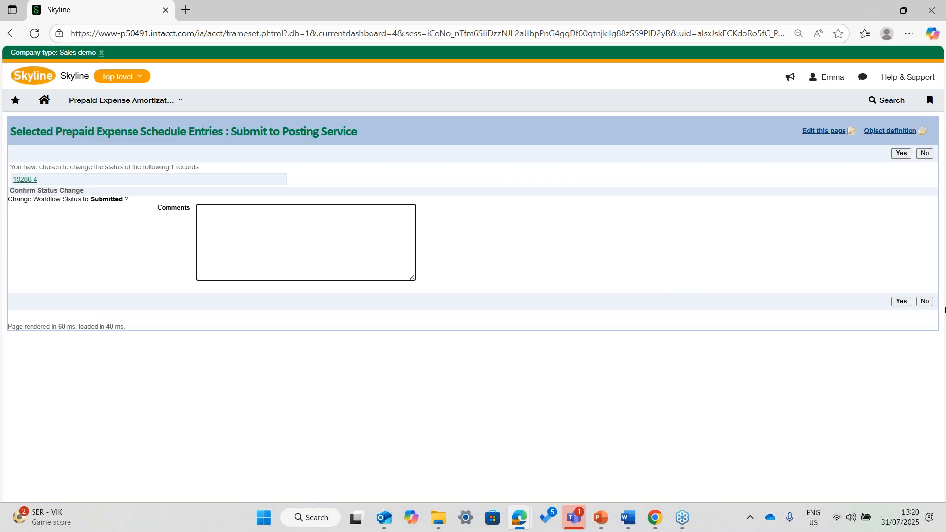
pyautogui.click(900, 301)
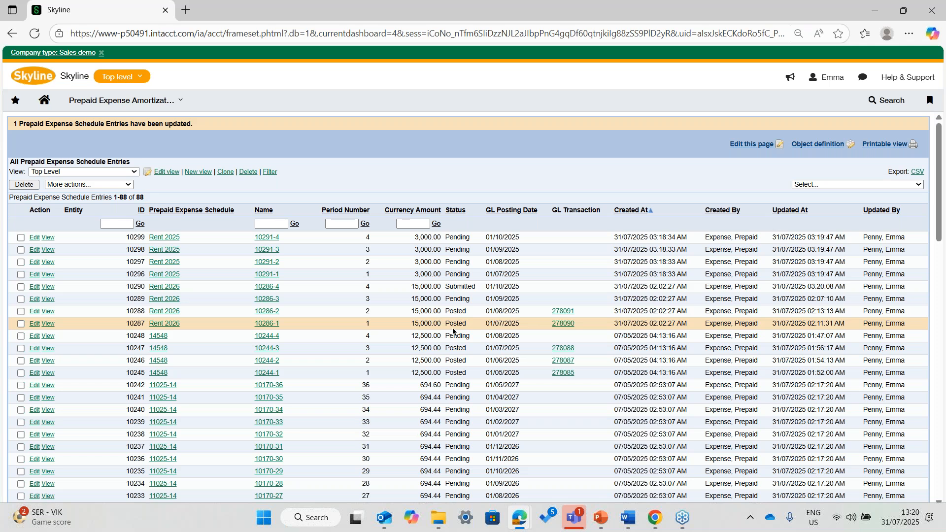
# - Examine the posted journal entry for period 1 of the Rent 2026 schedule, including its debit and credit lines, and close it
pyautogui.click(562, 325)
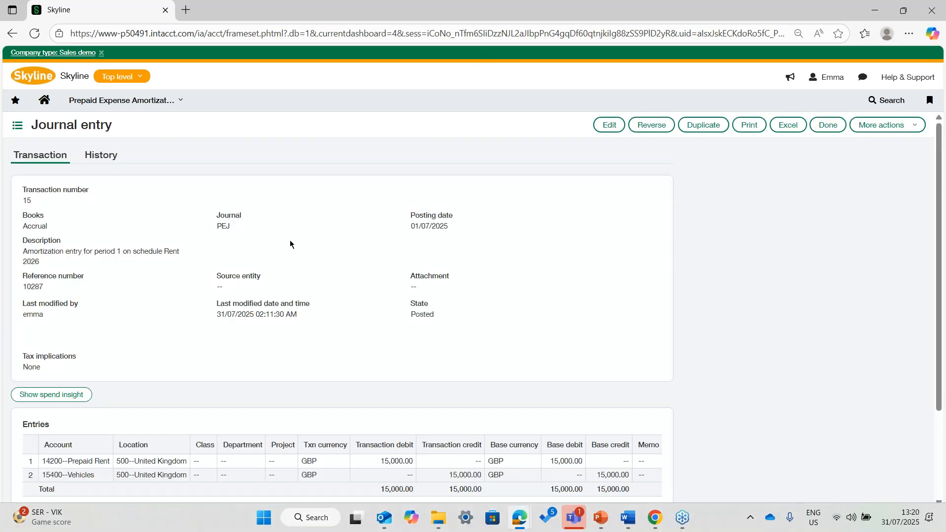
pyautogui.scroll(-2, 290, 240)
pyautogui.scroll(2, 285, 242)
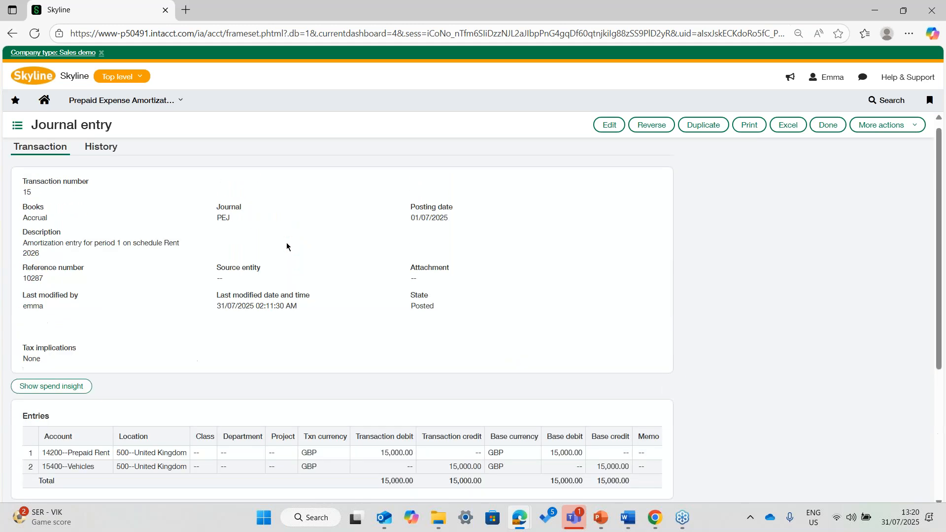
pyautogui.scroll(1, 286, 243)
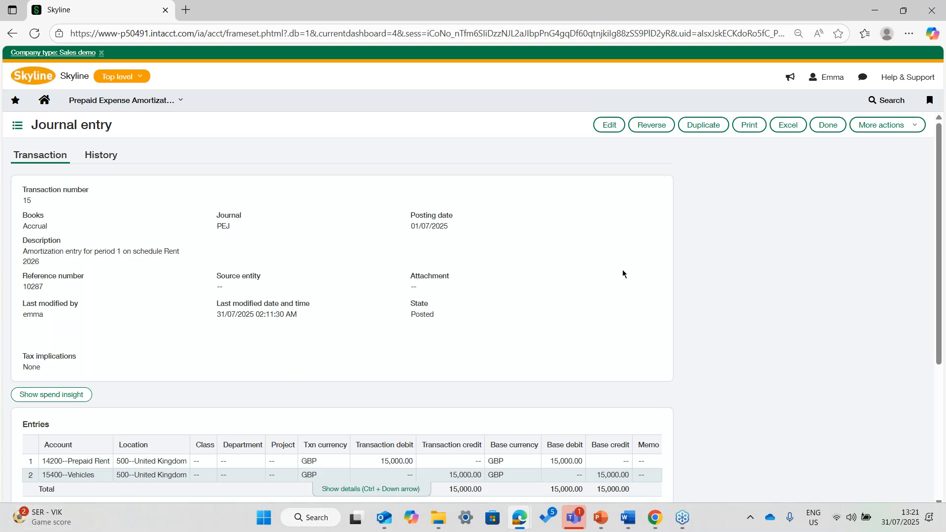
pyautogui.click(823, 126)
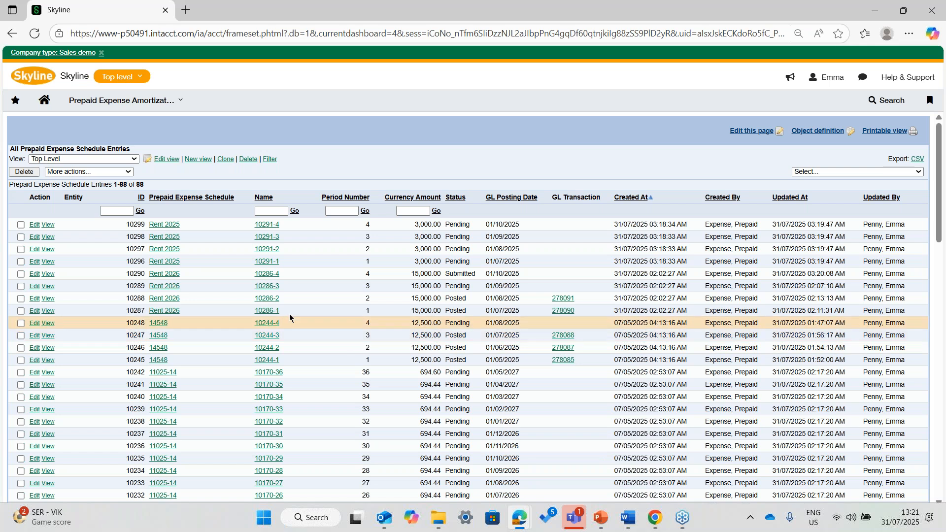
# - Return to the Prepaid Expense Schedules list in Prepaid Expense Amortization
pyautogui.click(173, 100)
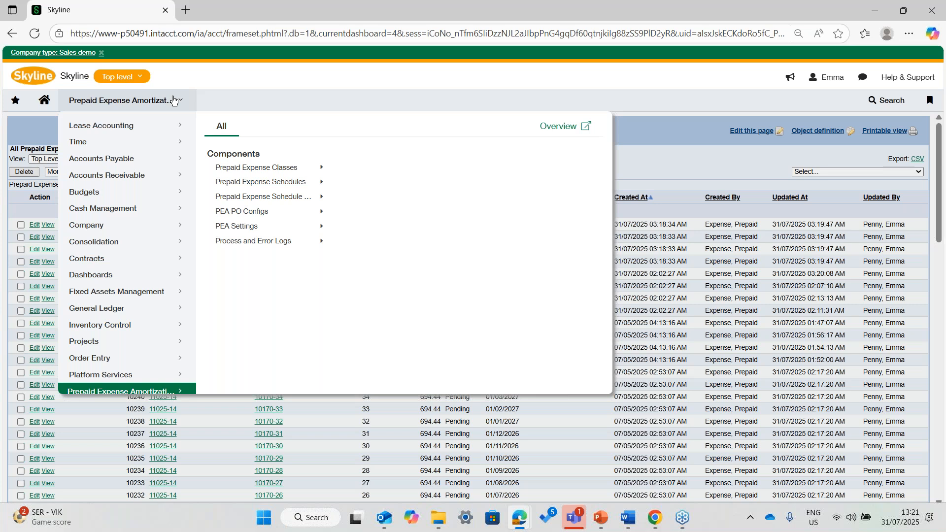
pyautogui.moveTo(296, 182)
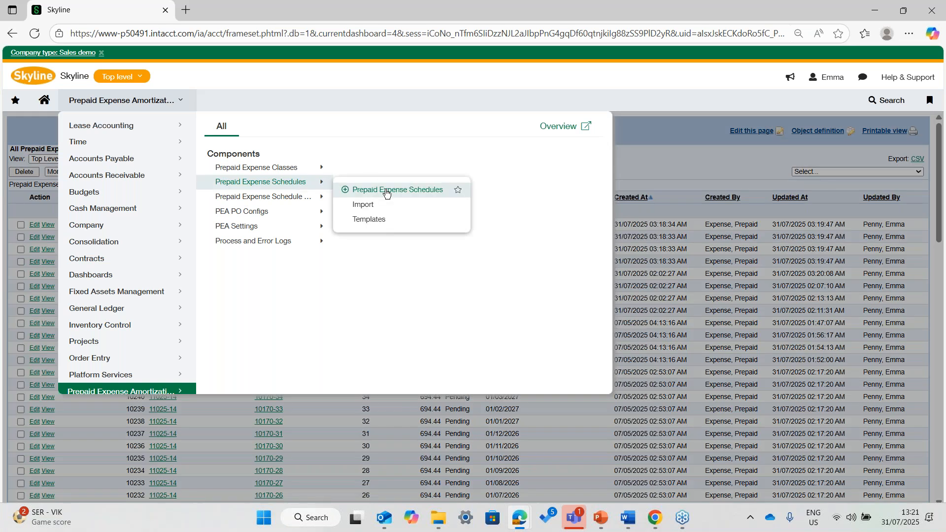
pyautogui.click(386, 192)
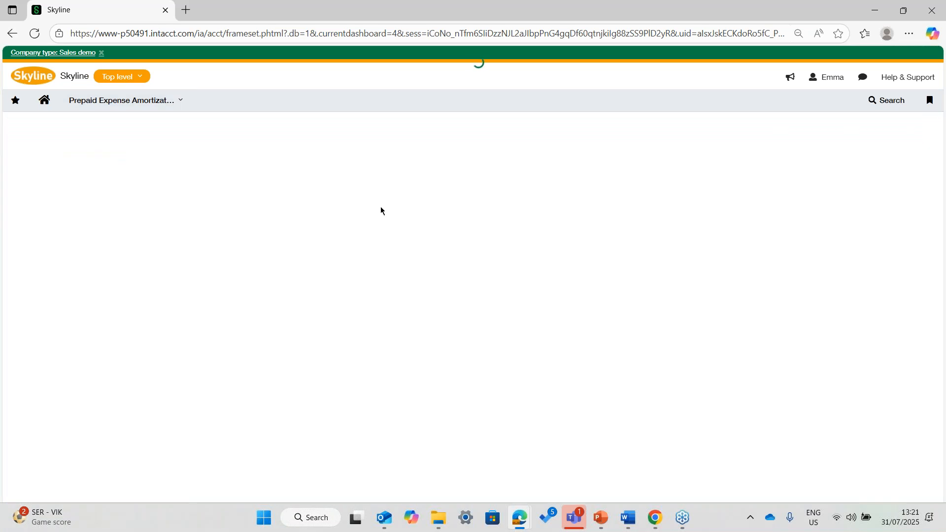